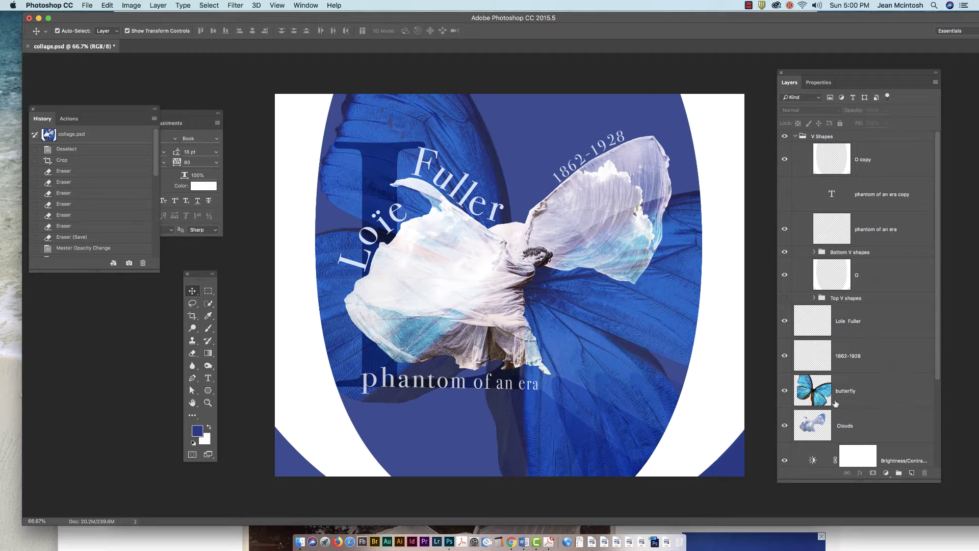
# Step: Hide the O copy, phantom of an era, Bottom V shapes, O, Loïe Fuller and 1862-1928 layers in the collage
pyautogui.click(785, 159)
pyautogui.click(785, 229)
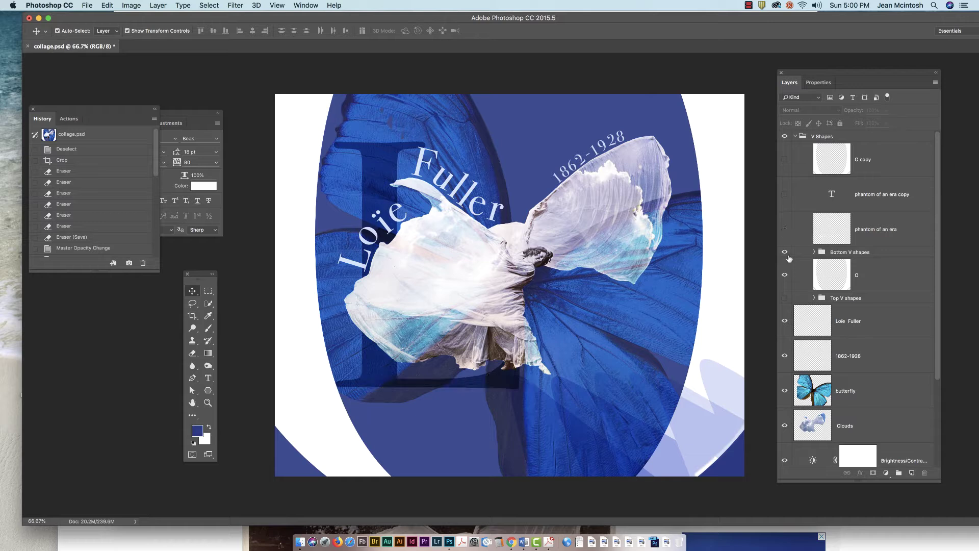
pyautogui.click(785, 252)
pyautogui.click(785, 276)
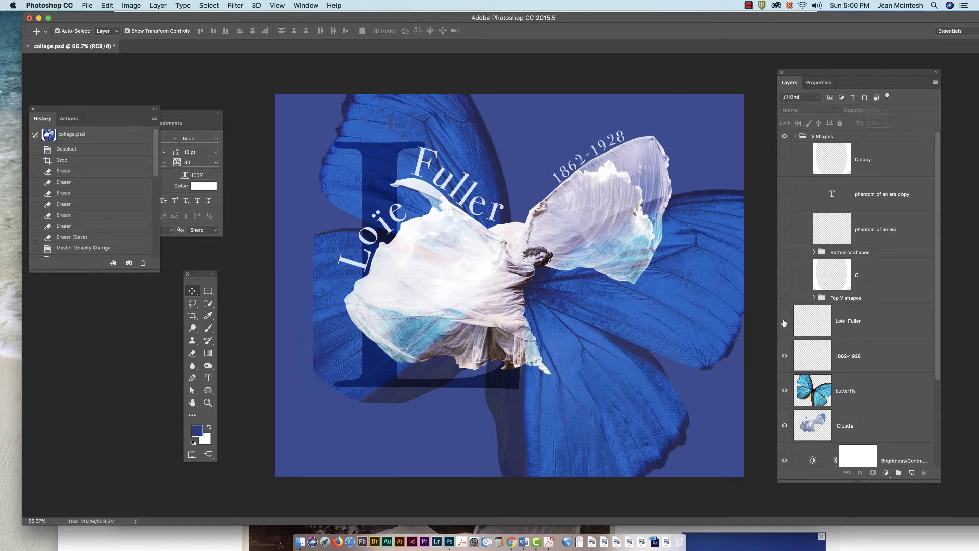
pyautogui.click(785, 321)
pyautogui.click(785, 355)
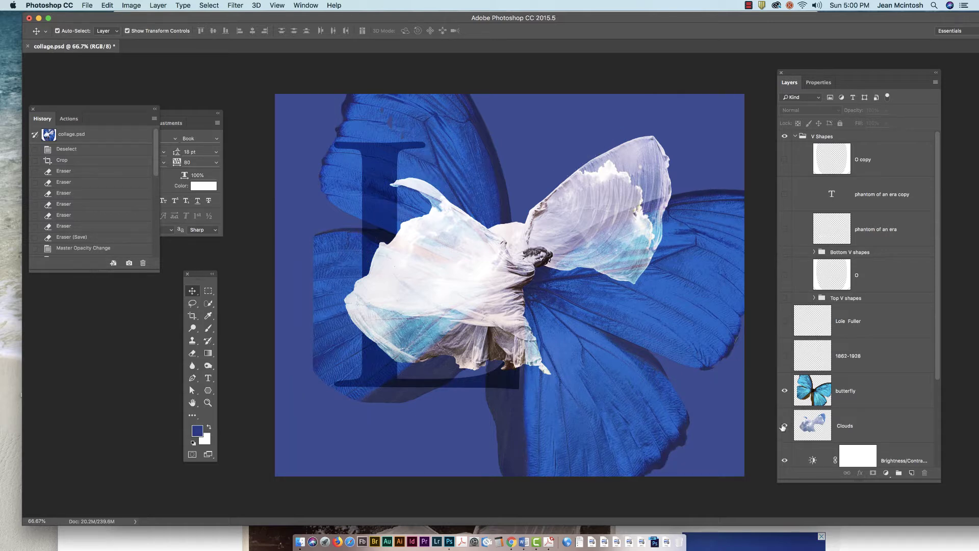
# Step: Hide the L, butterfly, Clouds and Brightness/Contrast layers, and select the dancer layer
pyautogui.moveTo(937, 373); pyautogui.dragTo(942, 470)
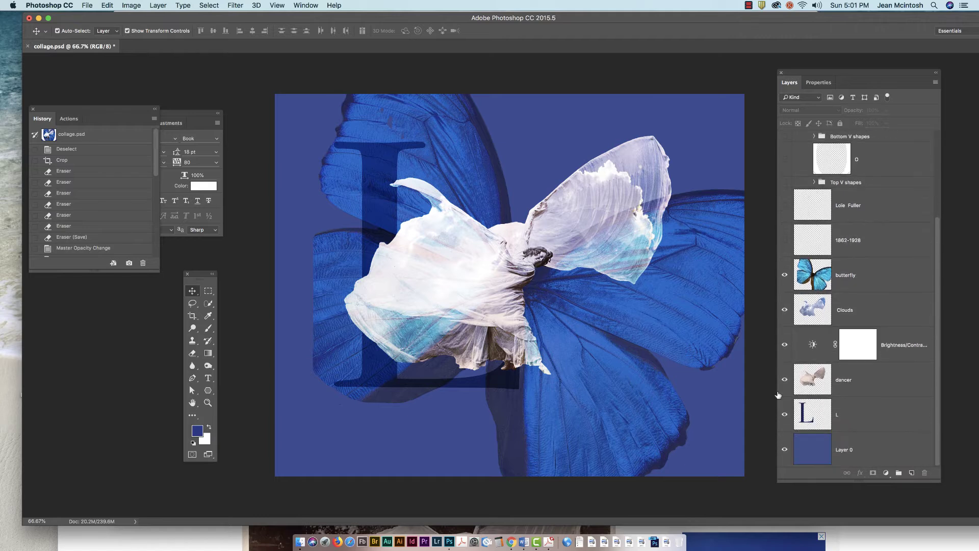
pyautogui.click(785, 418)
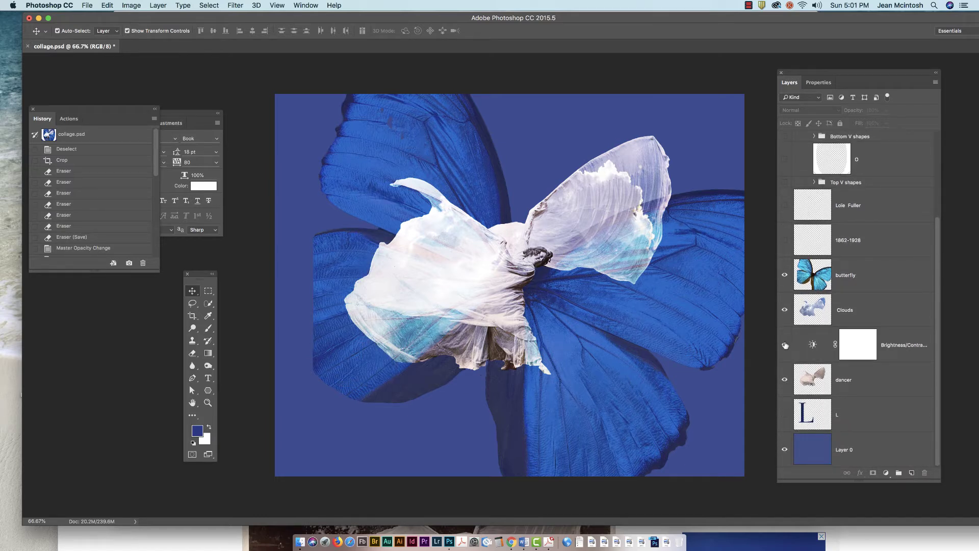
pyautogui.click(785, 276)
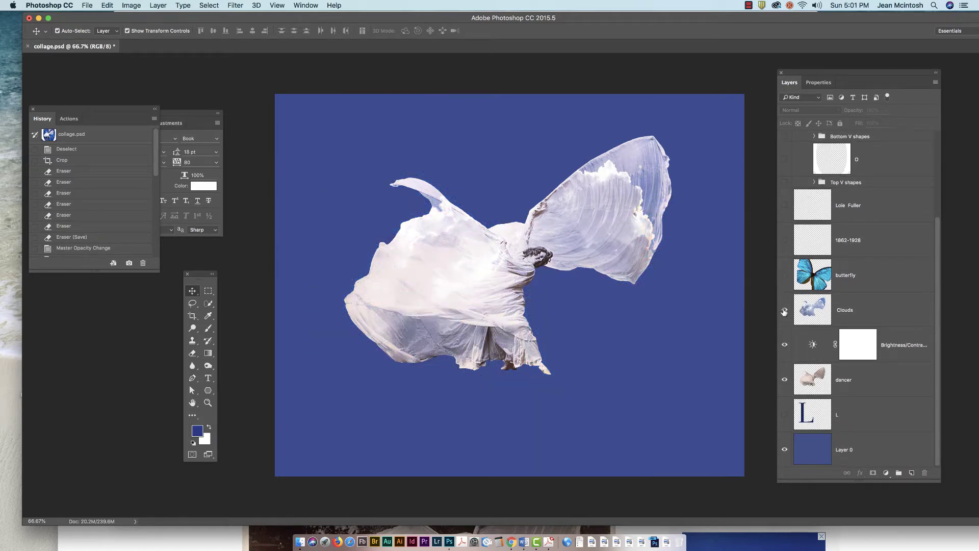
pyautogui.click(785, 310)
pyautogui.click(784, 346)
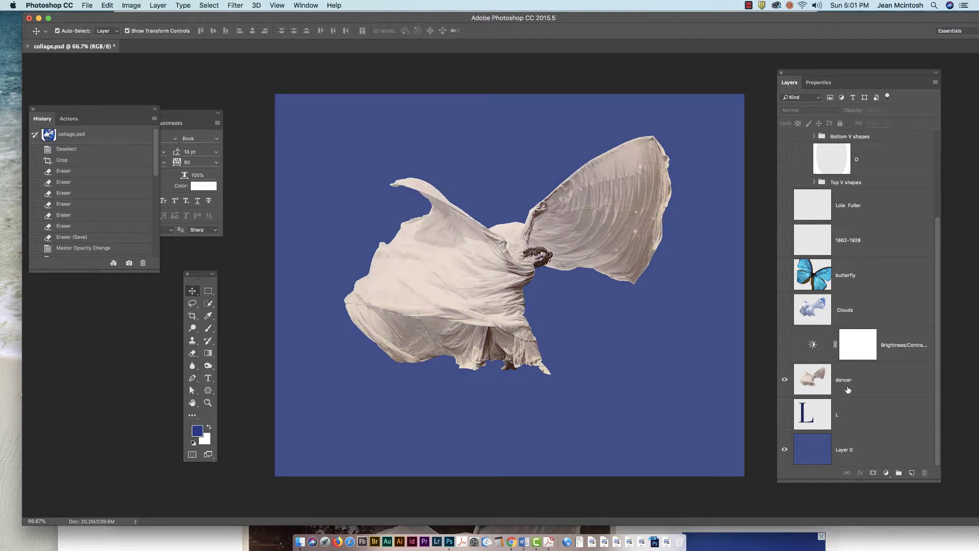
pyautogui.click(863, 387)
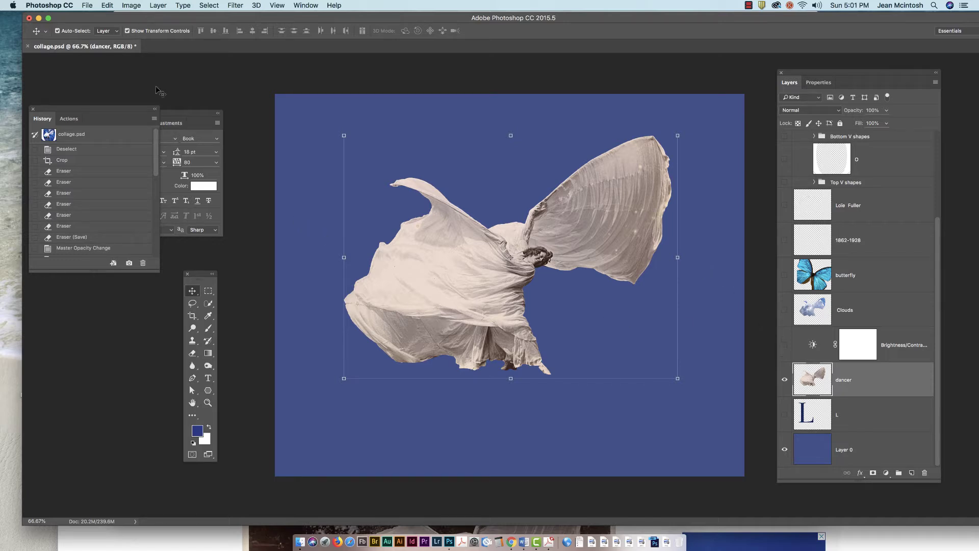
# Step: Start a new document using the Photo document type at the Landscape, 8 x 10 size
pyautogui.click(88, 7)
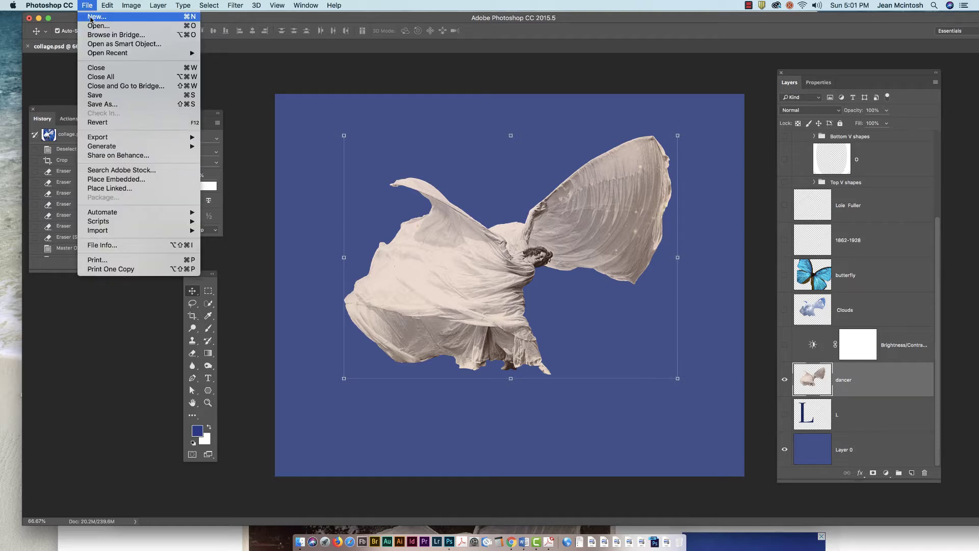
pyautogui.click(91, 16)
pyautogui.click(428, 147)
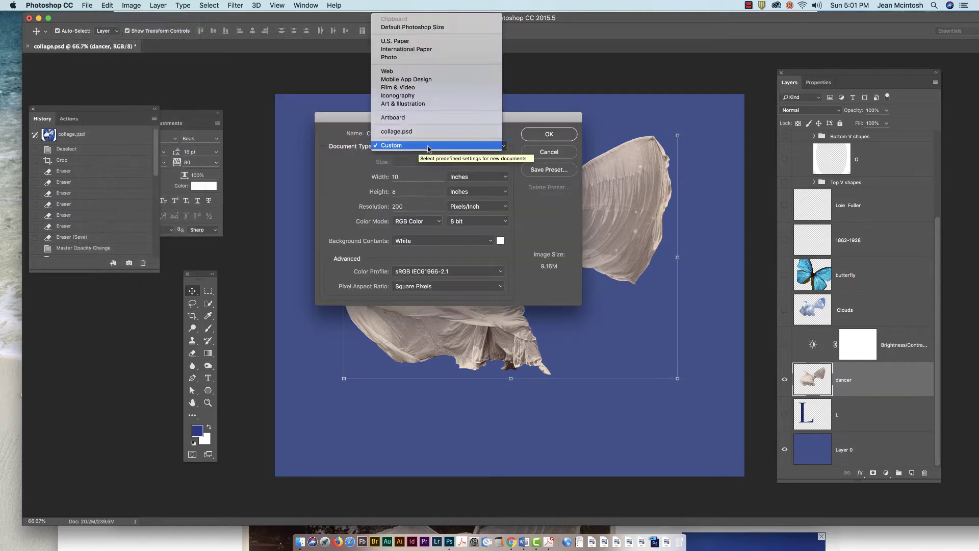
pyautogui.click(404, 58)
pyautogui.click(501, 162)
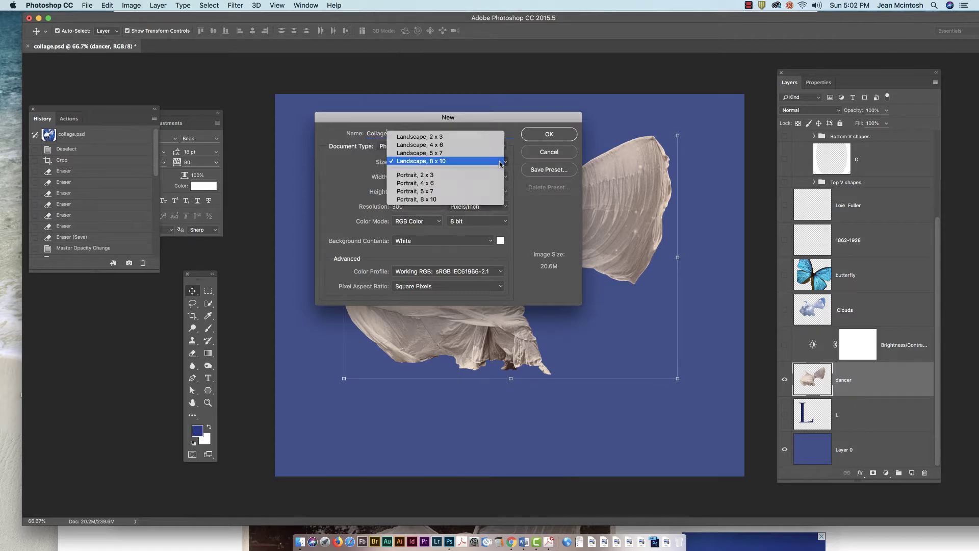
pyautogui.click(436, 162)
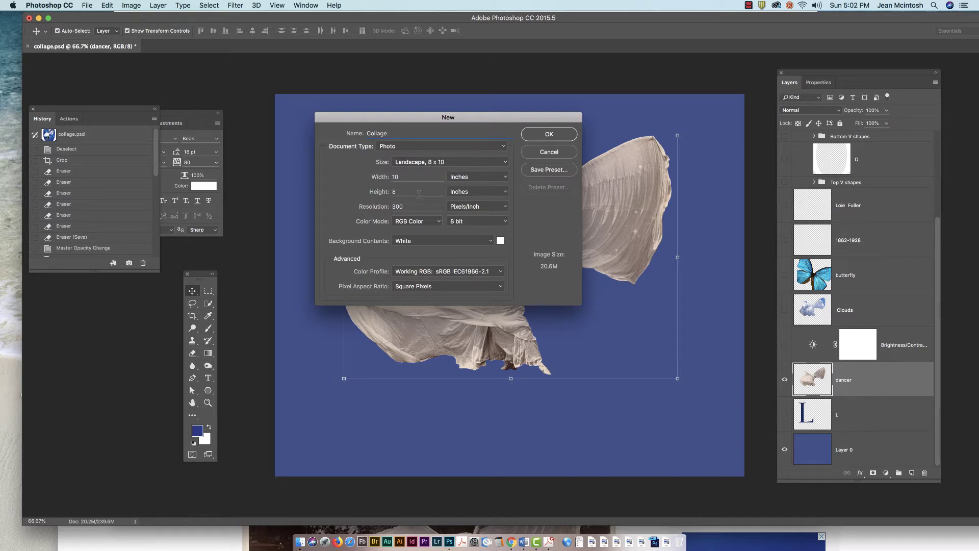
# Step: Set the new document's resolution to 200 pixels/inch, name it Collage2 and create it
pyautogui.doubleClick(406, 206)
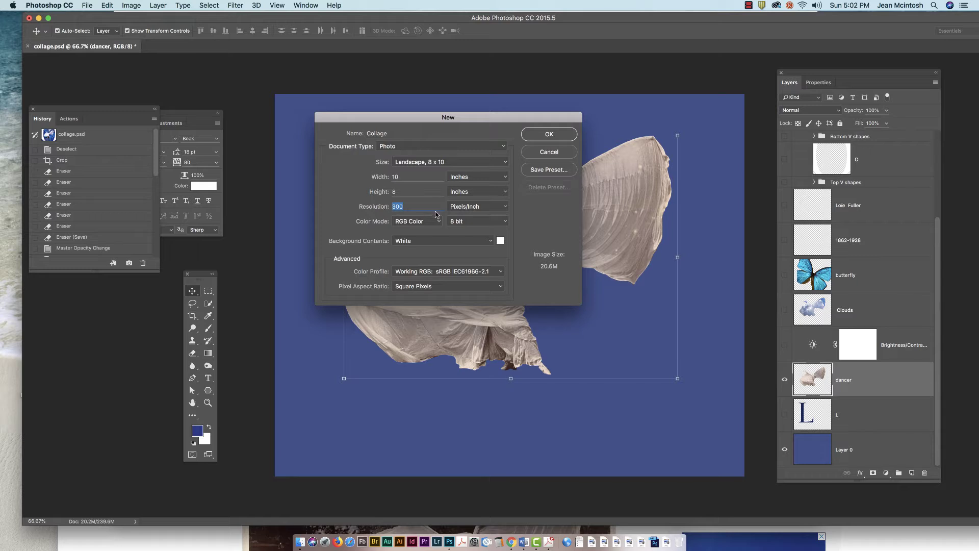
pyautogui.click(393, 206)
pyautogui.write('2')
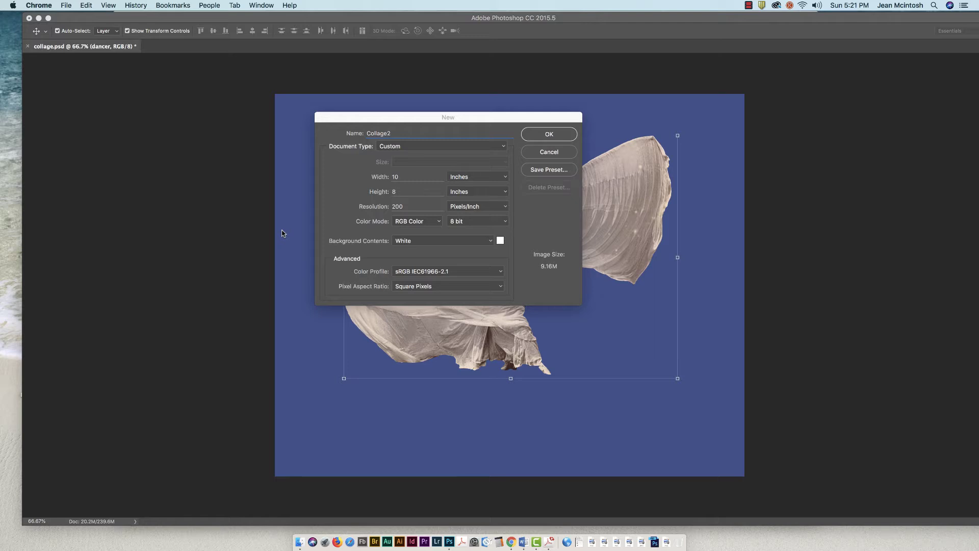
pyautogui.click(538, 135)
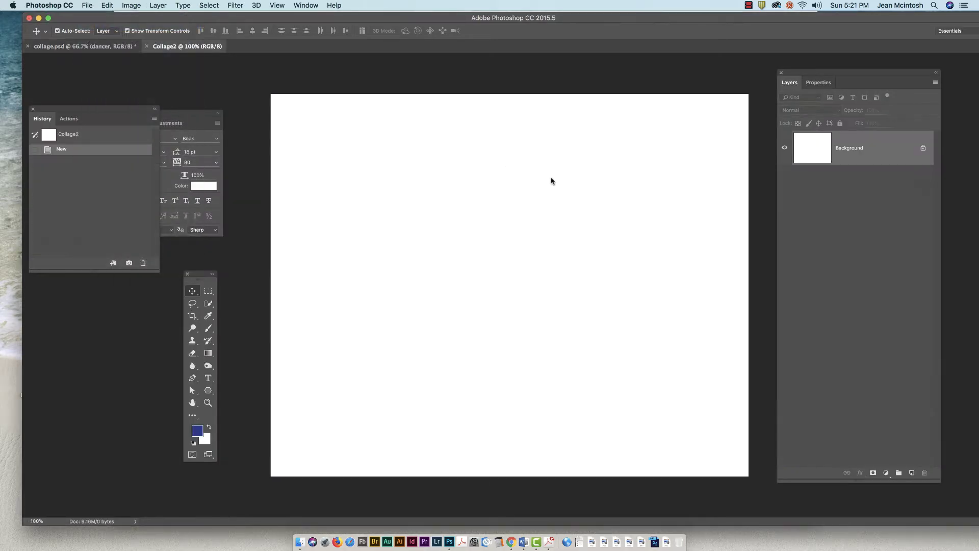
# Step: Open the image Fuller - dancer.jpg from the collage resources folder
pyautogui.press('super+o')
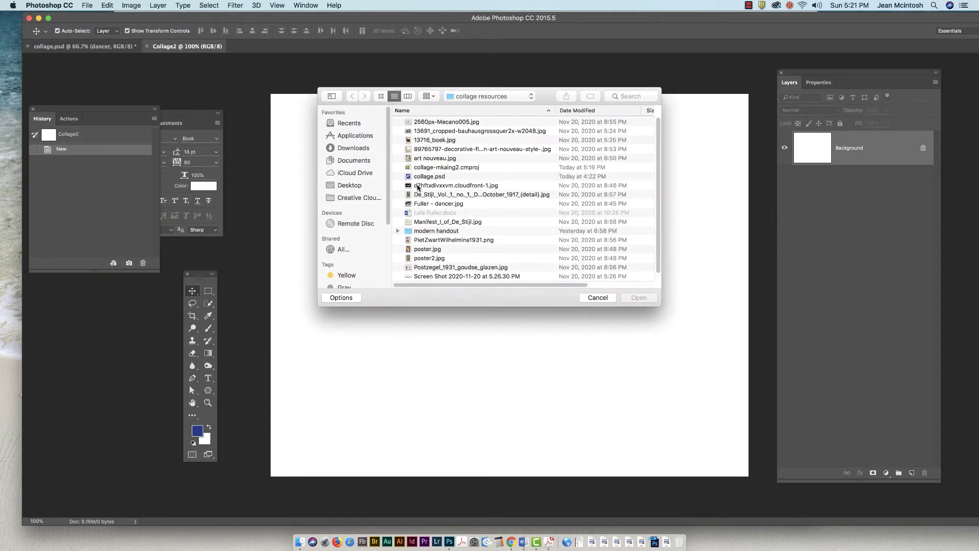
pyautogui.click(422, 205)
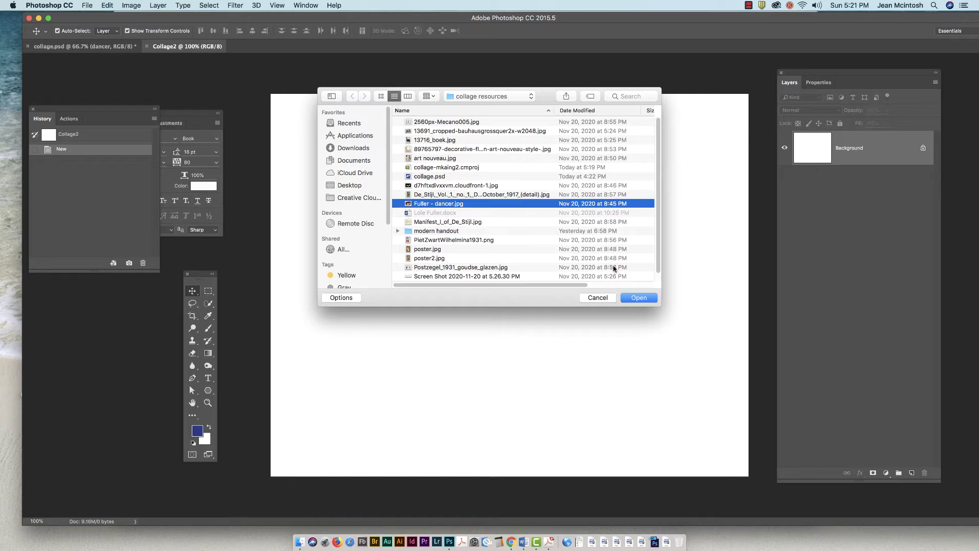
pyautogui.click(632, 301)
# Step: Resize the dancer photo to a width of 10 inches at a resolution of 200 pixels/inch
pyautogui.click(136, 5)
pyautogui.click(147, 79)
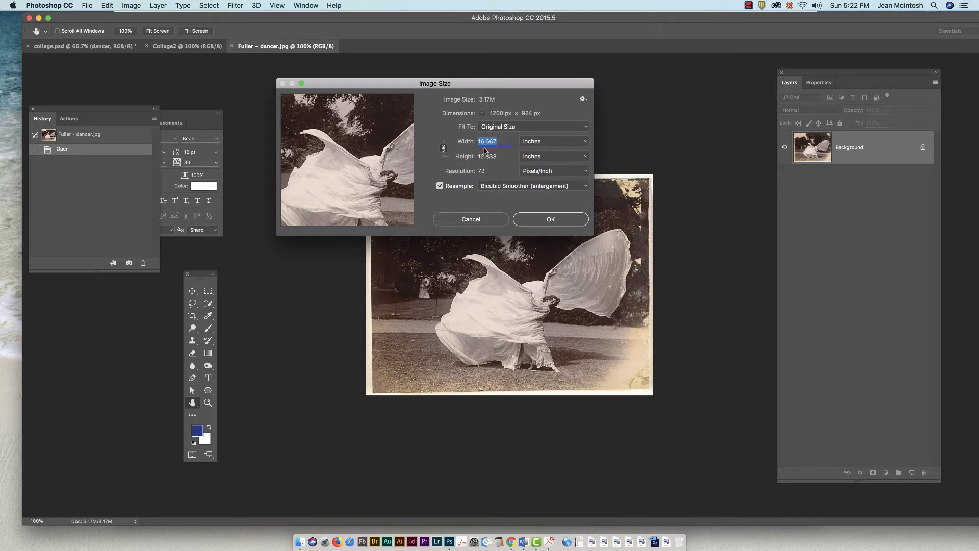
pyautogui.moveTo(489, 171); pyautogui.dragTo(477, 172)
pyautogui.moveTo(503, 142); pyautogui.dragTo(477, 143)
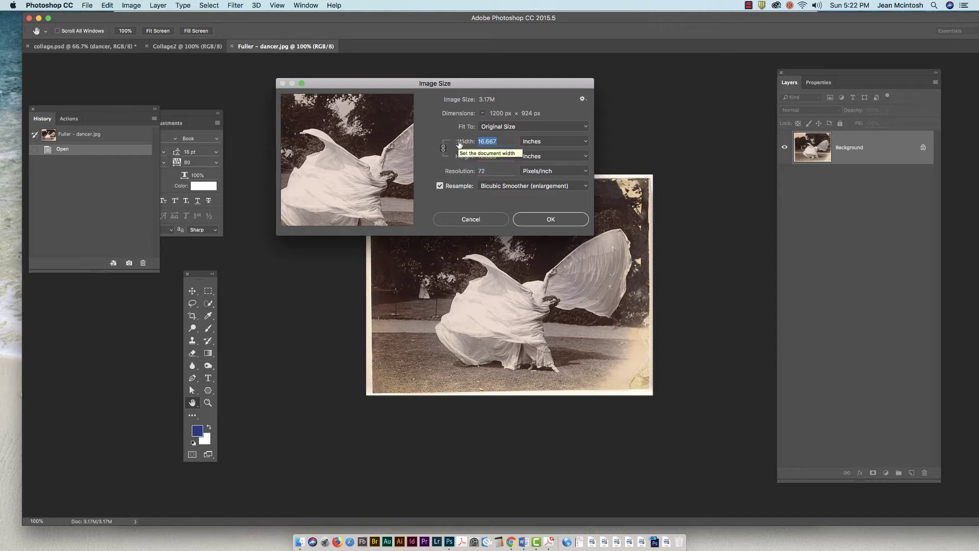
pyautogui.write('10')
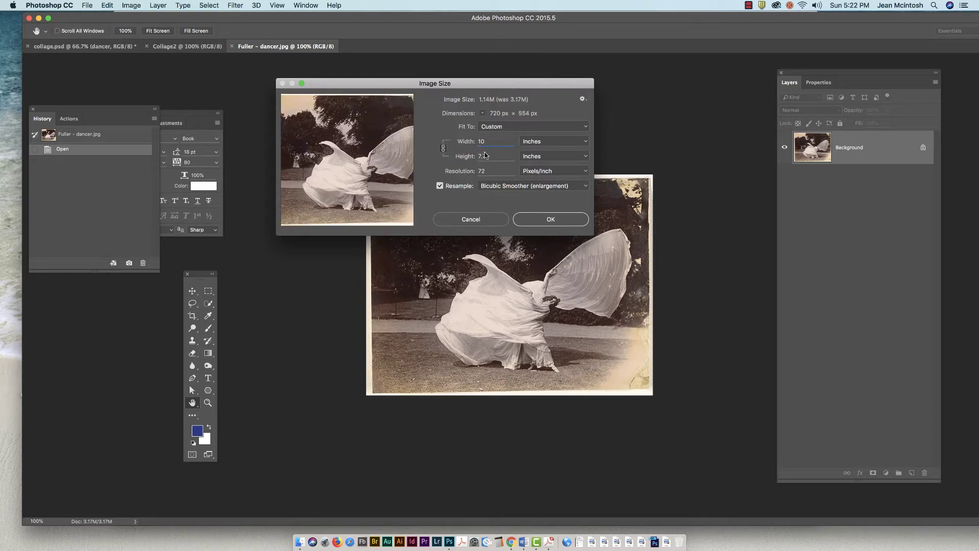
pyautogui.doubleClick(479, 171)
pyautogui.write('200')
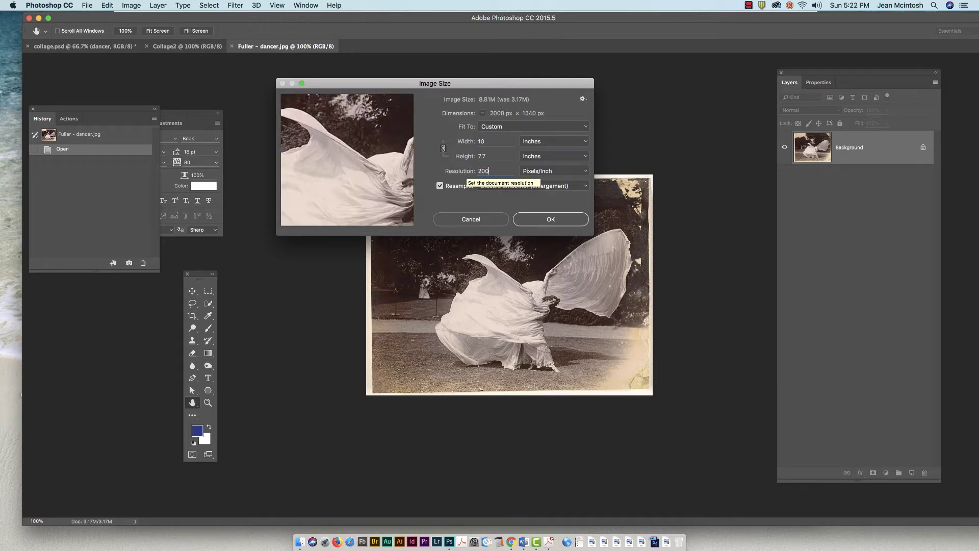
pyautogui.click(536, 220)
pyautogui.press('v')
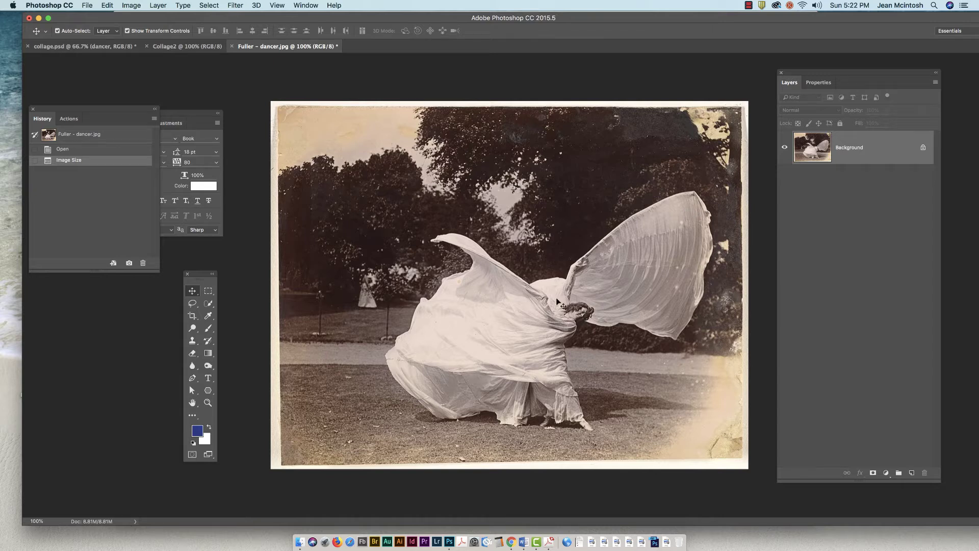
# Step: Set the dancer photo's canvas height to 8 inches
pyautogui.click(133, 5)
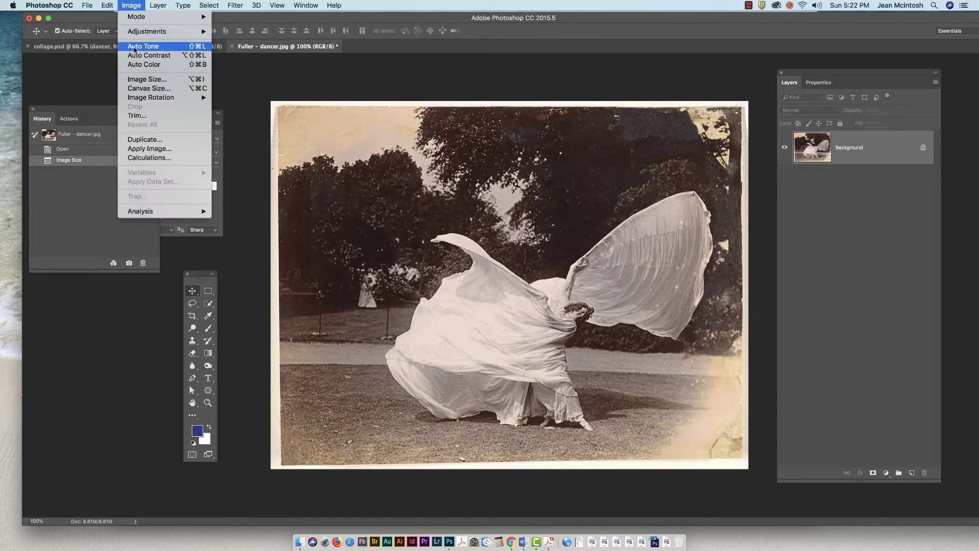
pyautogui.click(137, 89)
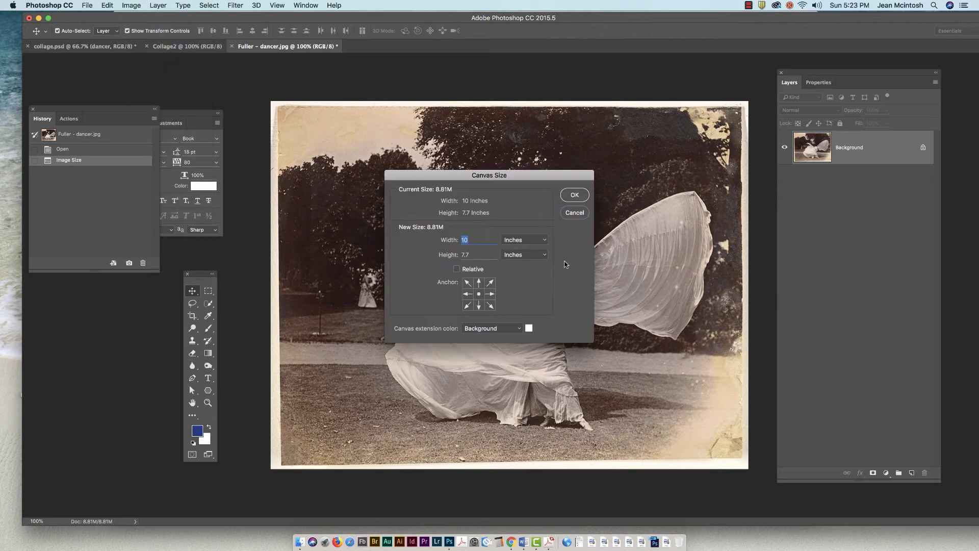
pyautogui.click(467, 254)
pyautogui.doubleClick(467, 254)
pyautogui.write('8')
pyautogui.click(576, 195)
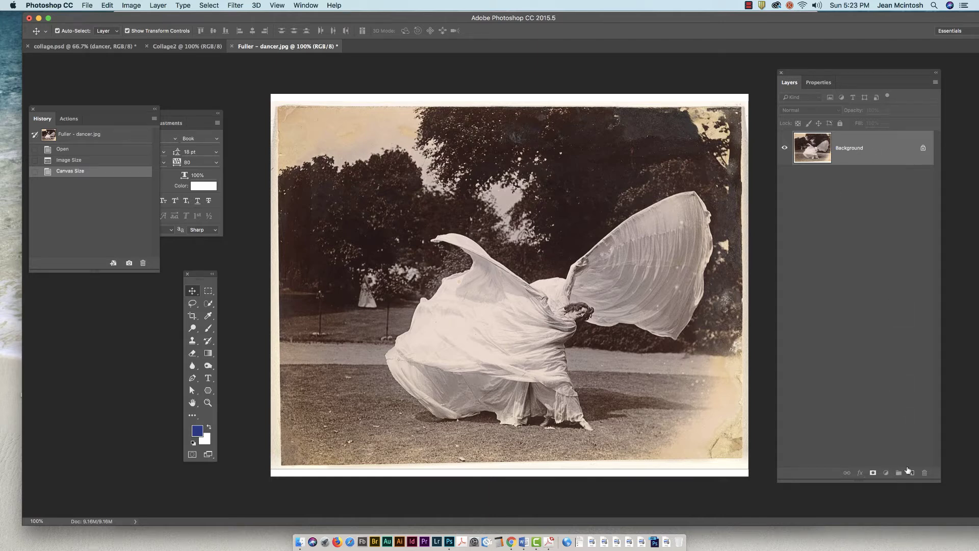
# Step: Add a new empty layer to the dancer photo and name it background
pyautogui.click(912, 472)
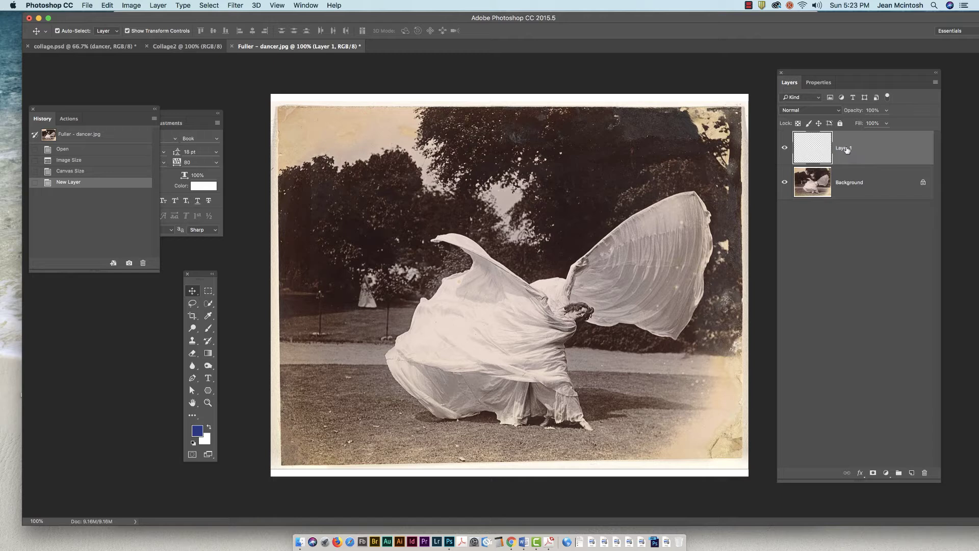
pyautogui.doubleClick(844, 148)
pyautogui.write('background')
# Step: Convert the locked photo layer into a regular layer named dancer and place the empty background layer beneath it
pyautogui.click(850, 184)
pyautogui.doubleClick(860, 186)
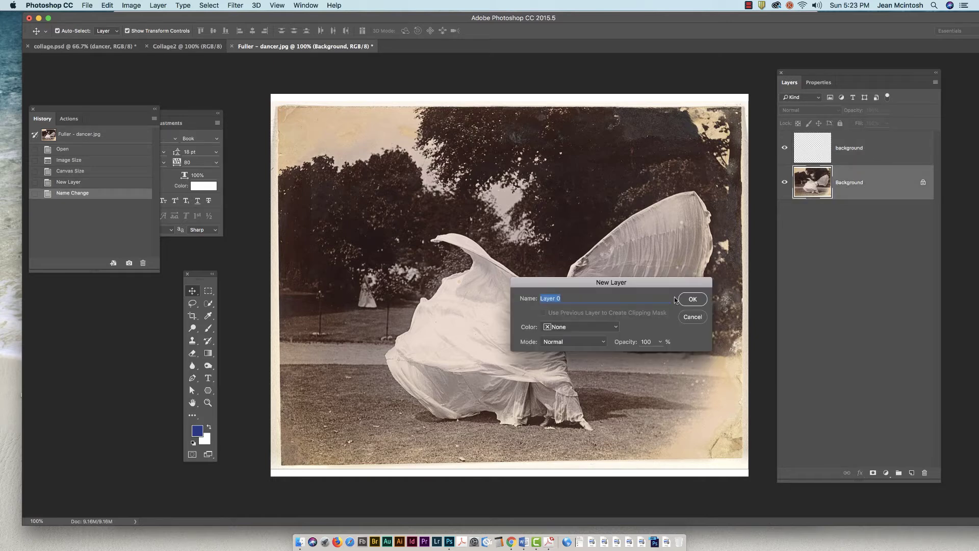
pyautogui.write('dancer')
pyautogui.click(694, 301)
pyautogui.moveTo(878, 152); pyautogui.dragTo(860, 213)
pyautogui.click(849, 150)
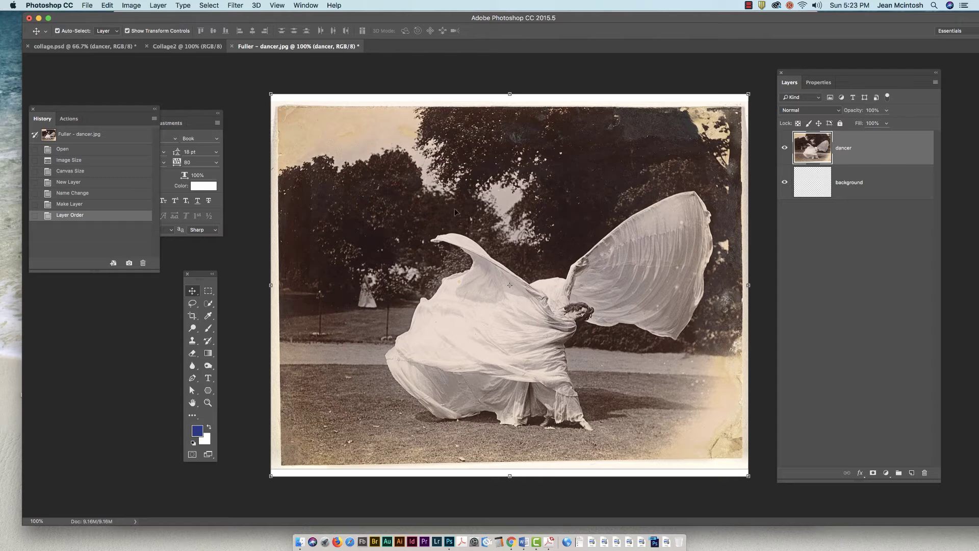
# Step: Activate the Lasso tool and switch to the Quick Selection tool for the dancer layer
pyautogui.click(193, 303)
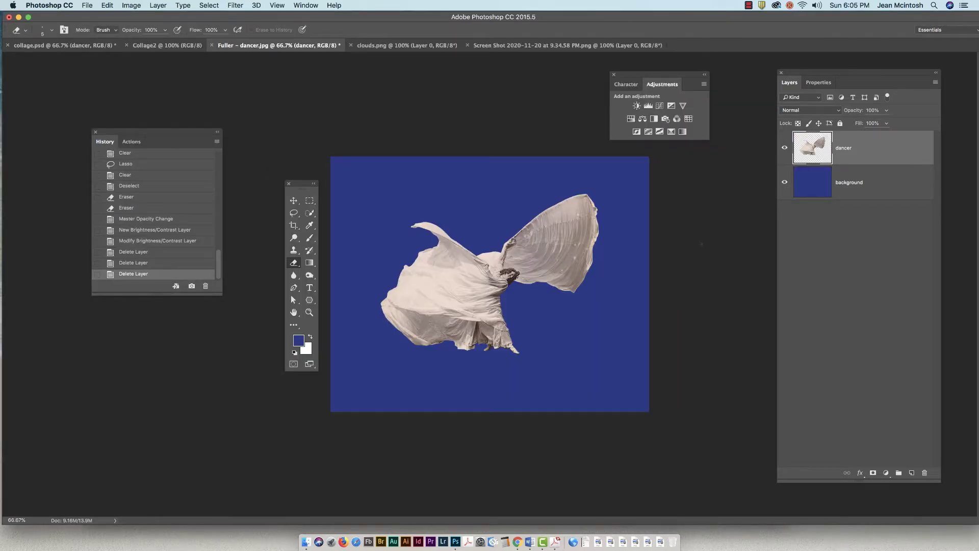
pyautogui.click(311, 214)
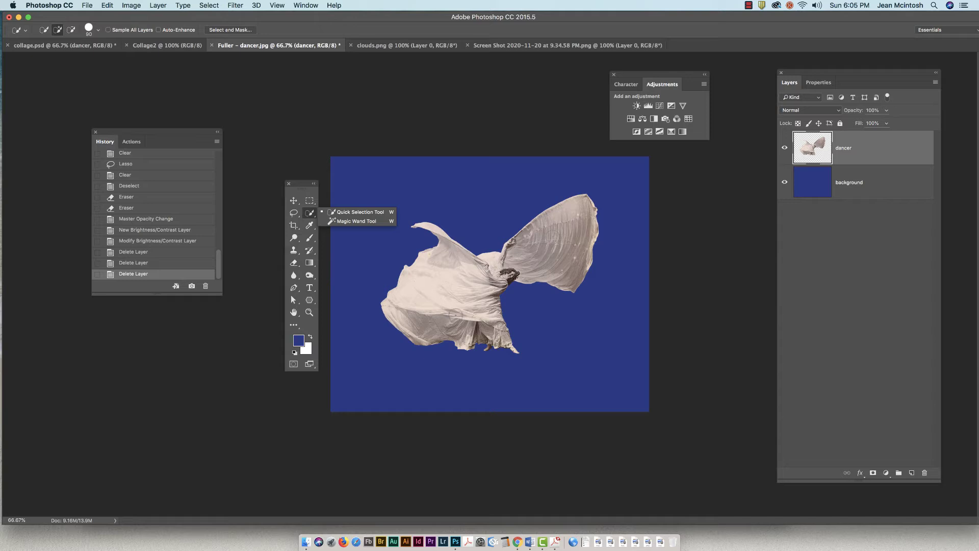
pyautogui.click(457, 312)
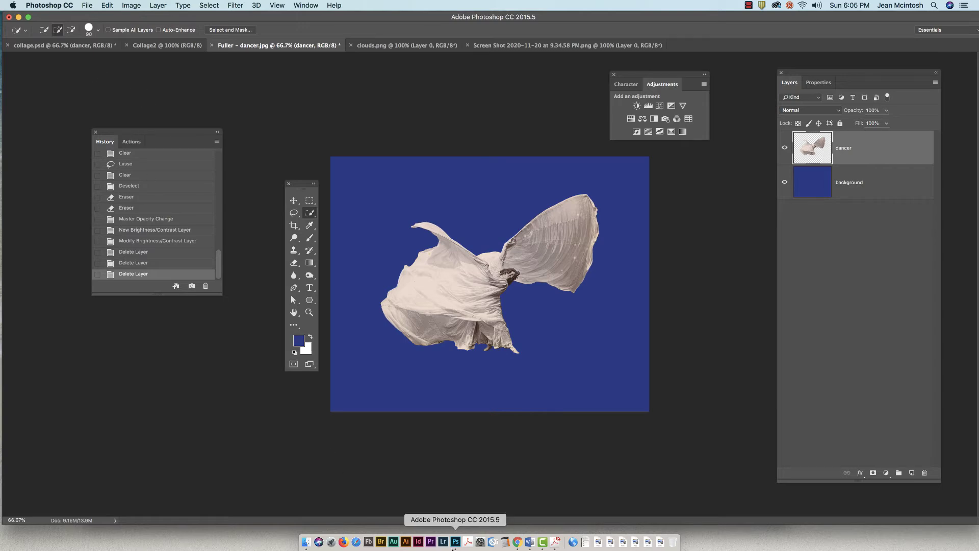
# Step: Switch to Chrome, return to the Google Images results for clouds and set the size filter to Any size
pyautogui.click(518, 542)
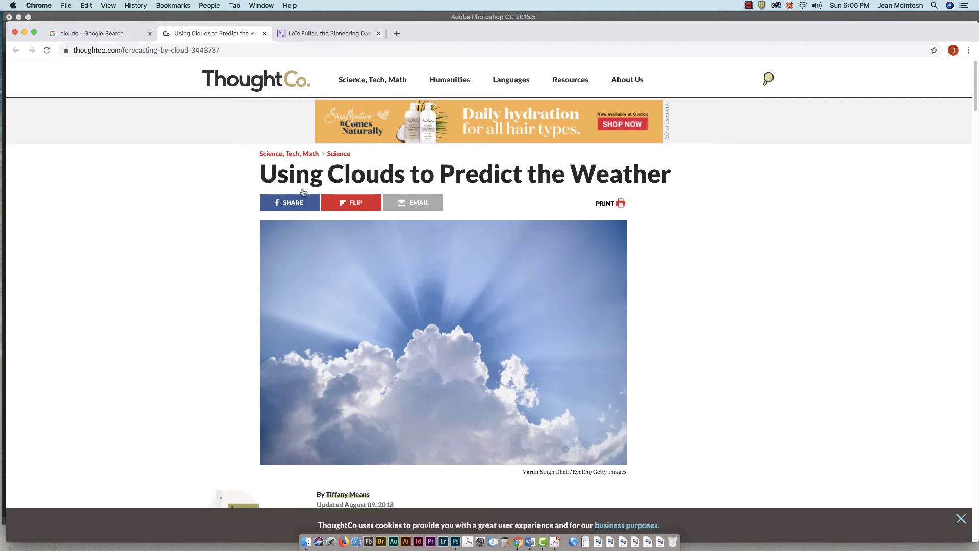
pyautogui.click(101, 34)
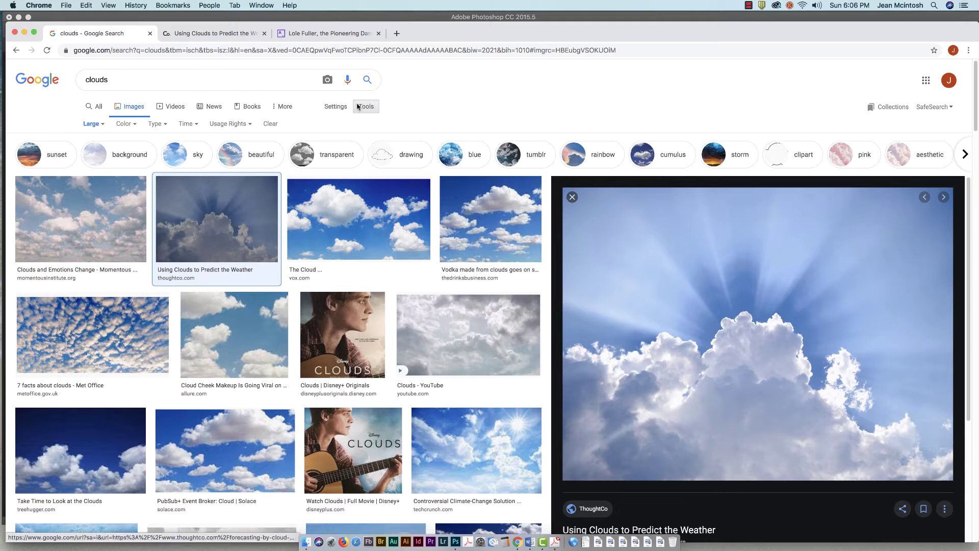
pyautogui.click(100, 128)
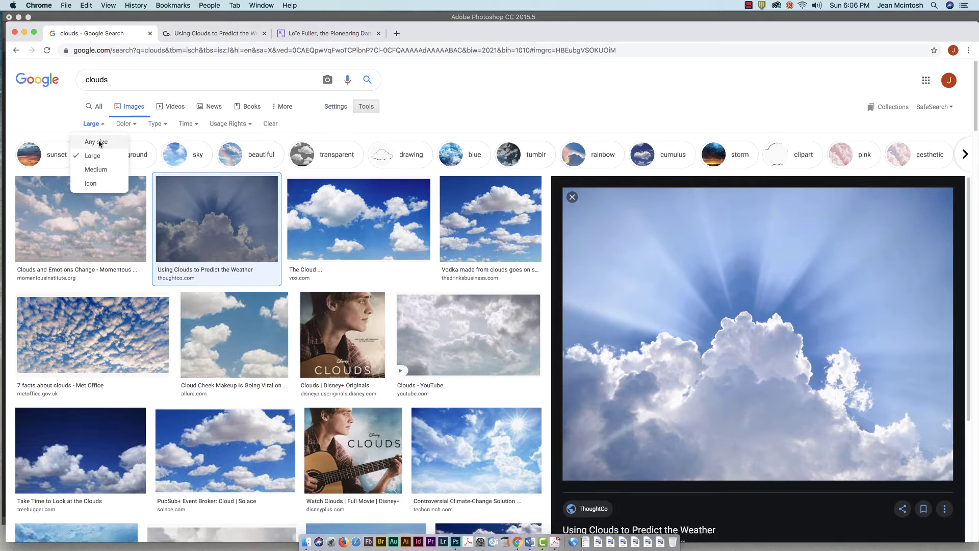
pyautogui.click(91, 143)
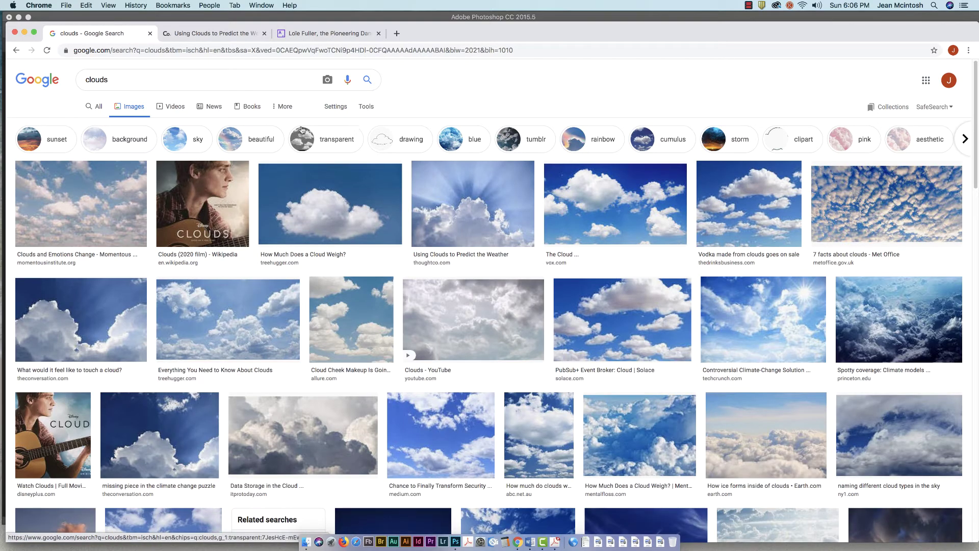
# Step: Filter the clouds image results to Large and open the source page of the ThoughtCo sunbeam cloud photo
pyautogui.click(364, 108)
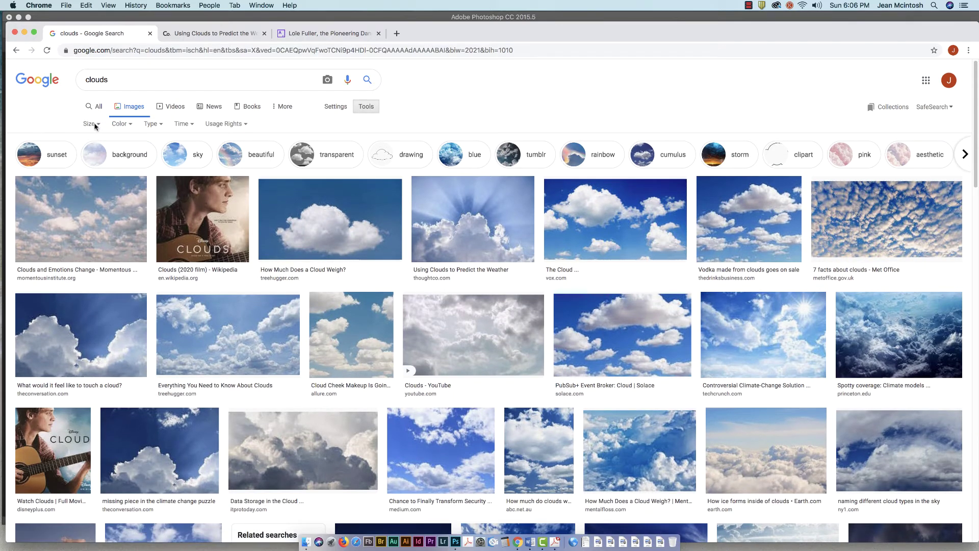
pyautogui.click(95, 125)
pyautogui.click(94, 157)
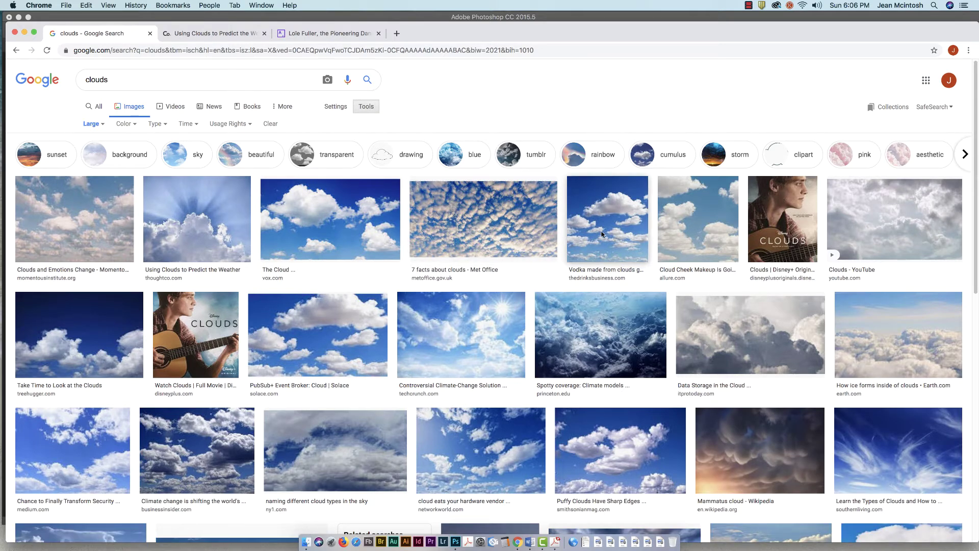
pyautogui.click(206, 225)
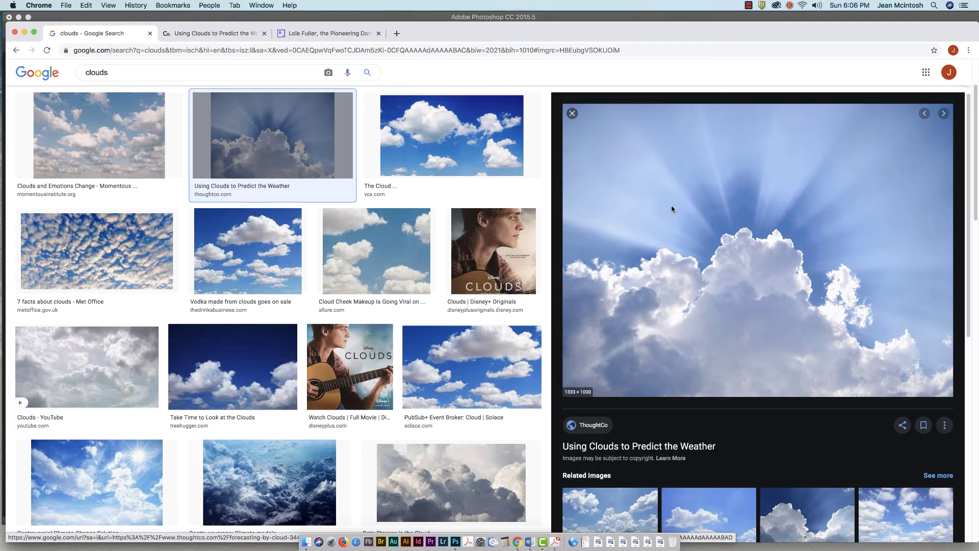
pyautogui.click(675, 234)
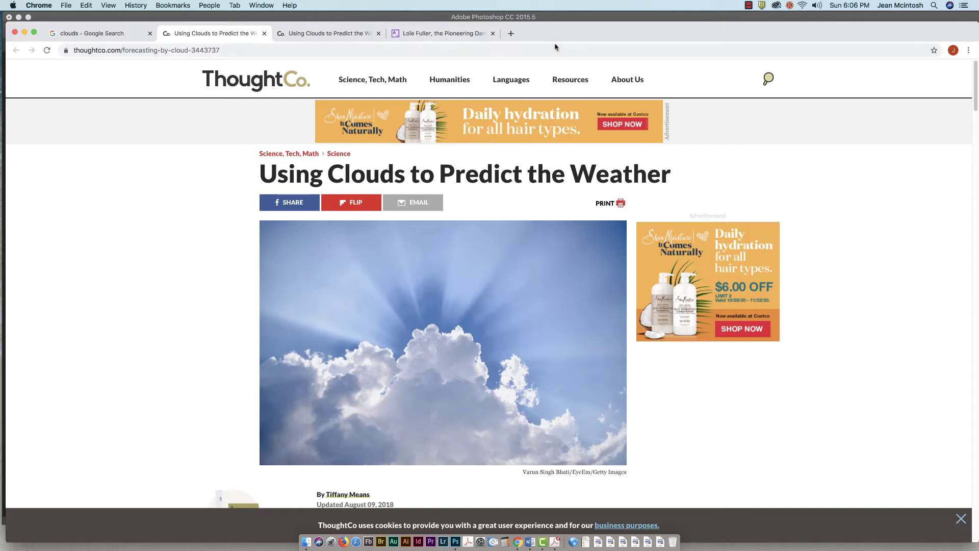
# Step: Reposition the browser window and capture a screenshot of the full cloud photo in the ThoughtCo article
pyautogui.moveTo(555, 33); pyautogui.dragTo(706, 22)
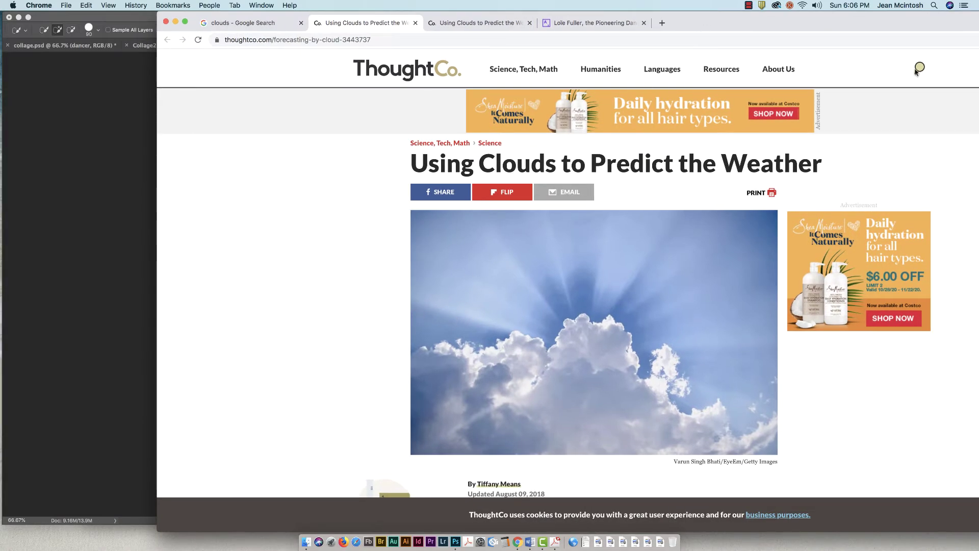
pyautogui.moveTo(883, 22); pyautogui.dragTo(736, 19)
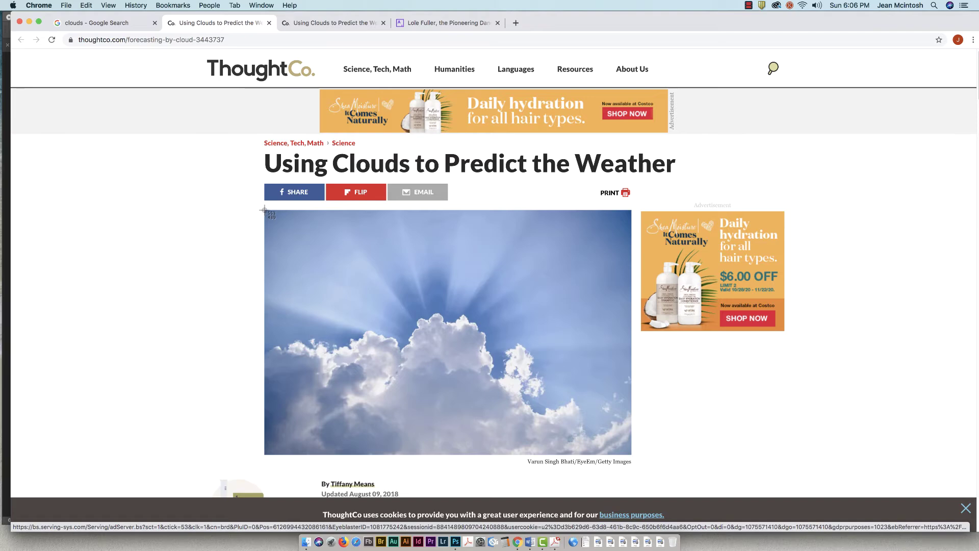
pyautogui.moveTo(264, 210); pyautogui.dragTo(631, 455)
# Step: Return to Photoshop and open the clouds image from the collage resources folder
pyautogui.click(29, 21)
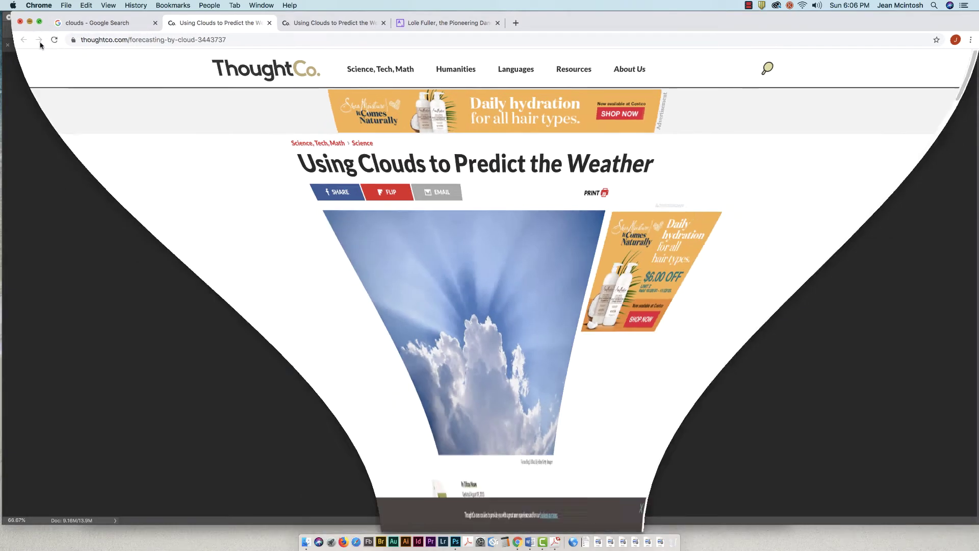
pyautogui.press('Tab')
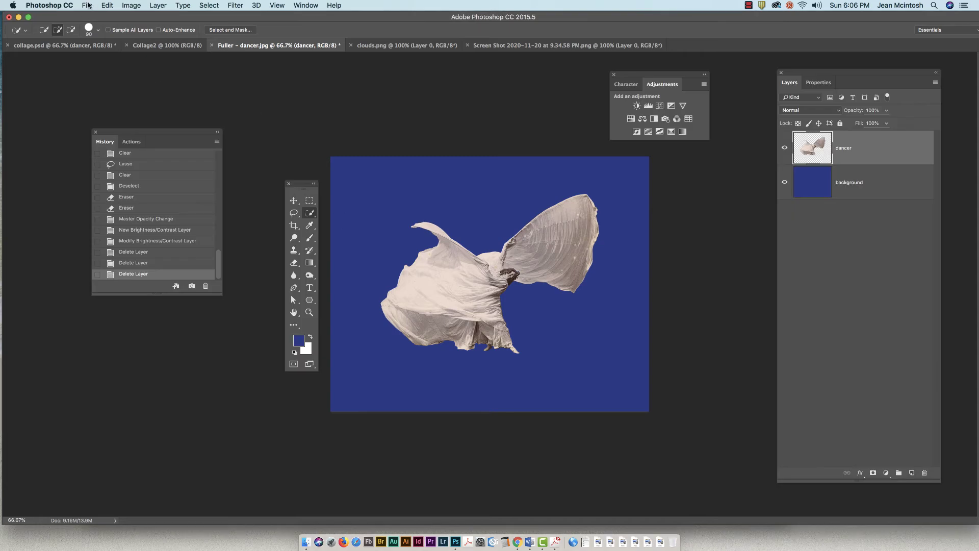
pyautogui.click(87, 5)
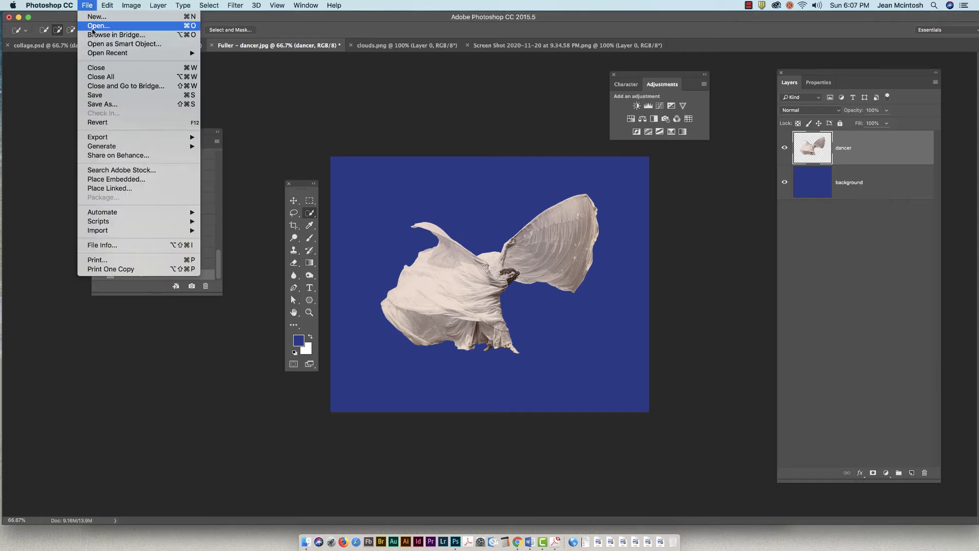
pyautogui.click(95, 26)
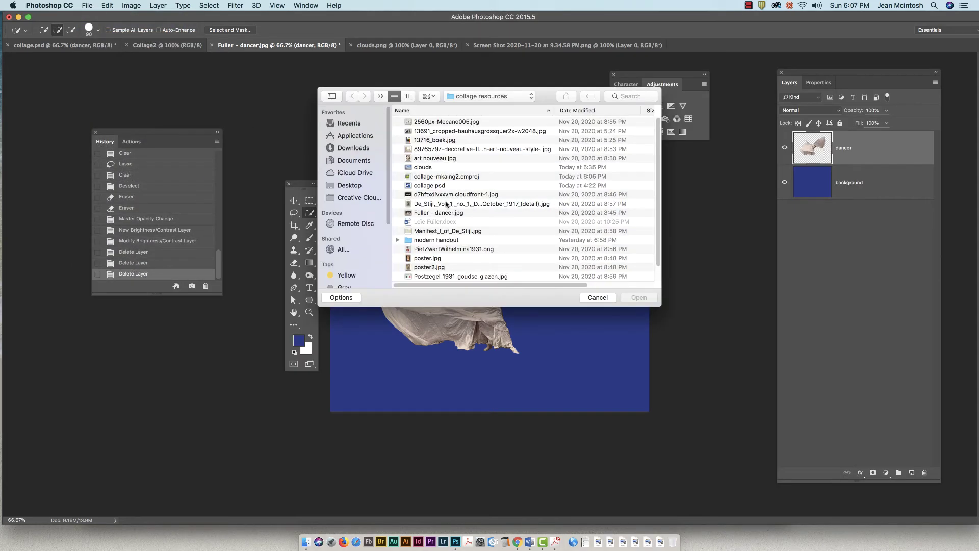
pyautogui.click(438, 166)
pyautogui.click(636, 299)
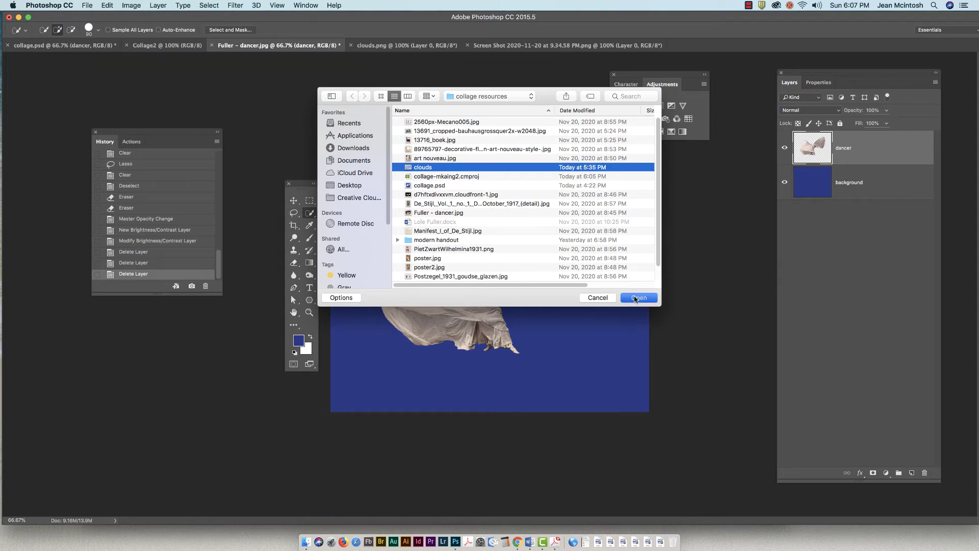
# Step: Copy the cloud image into the Fuller - dancer document with the Move tool and centre it over the dancer
pyautogui.click(299, 199)
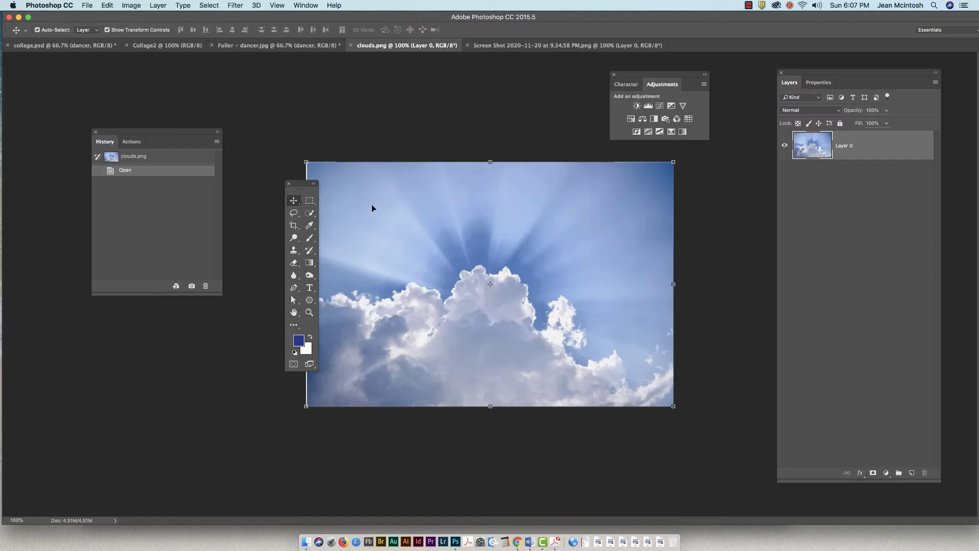
pyautogui.moveTo(549, 251); pyautogui.dragTo(475, 234)
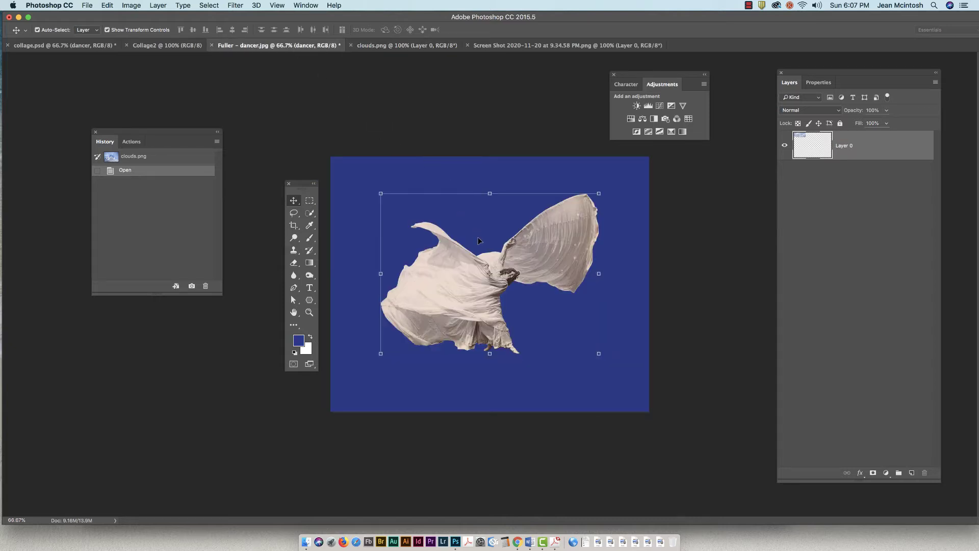
pyautogui.moveTo(478, 238); pyautogui.dragTo(478, 238)
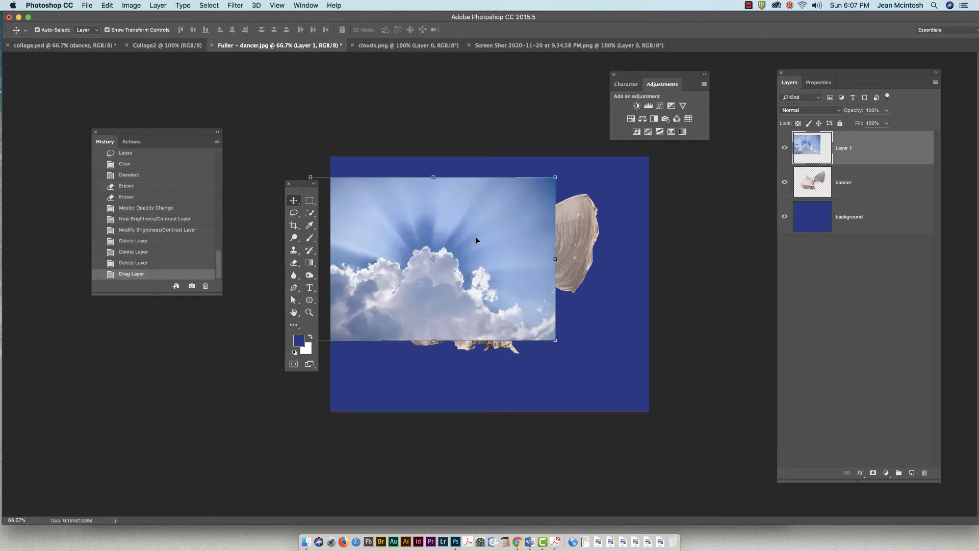
pyautogui.moveTo(399, 230); pyautogui.dragTo(458, 243)
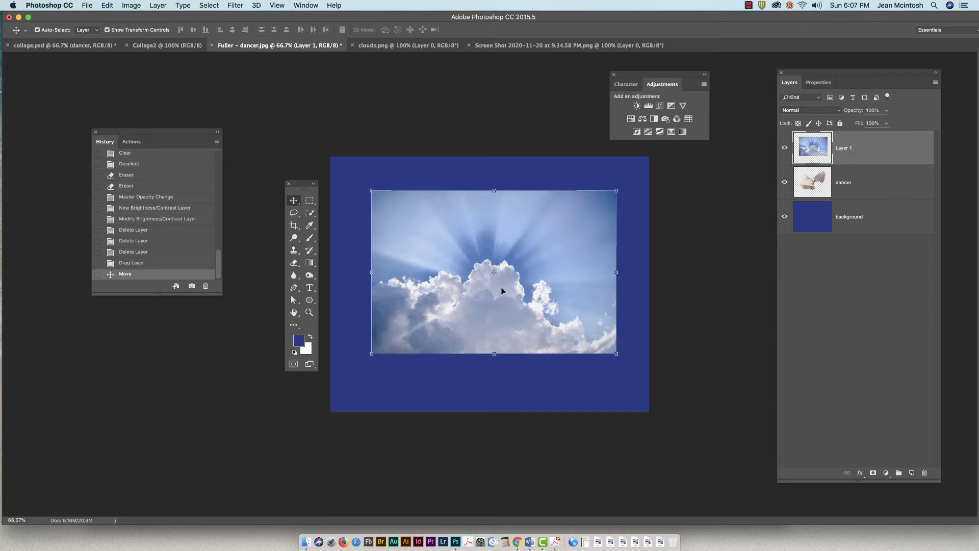
# Step: Set the cloud layer's blend mode to Overlay and compare the dancer with the clouds hidden and shown
pyautogui.click(838, 111)
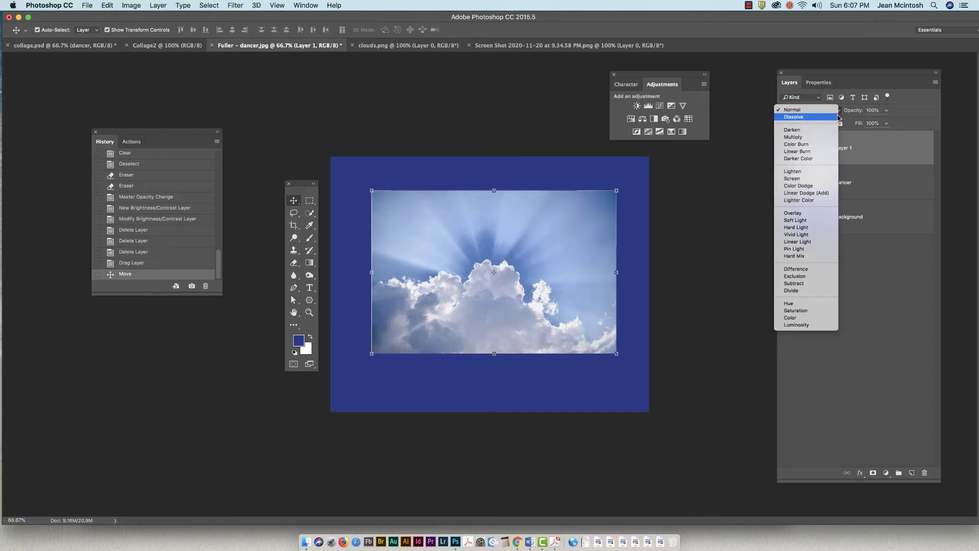
pyautogui.click(723, 238)
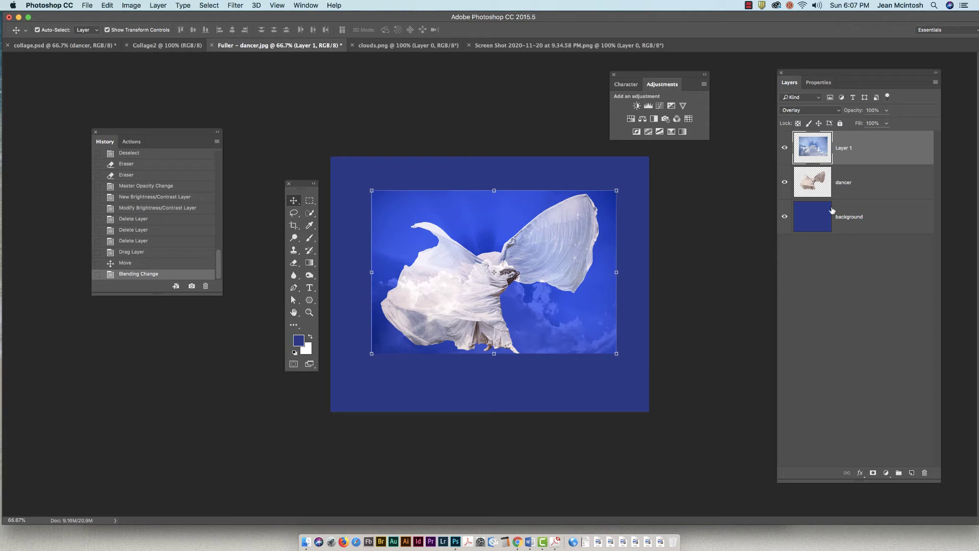
pyautogui.click(785, 149)
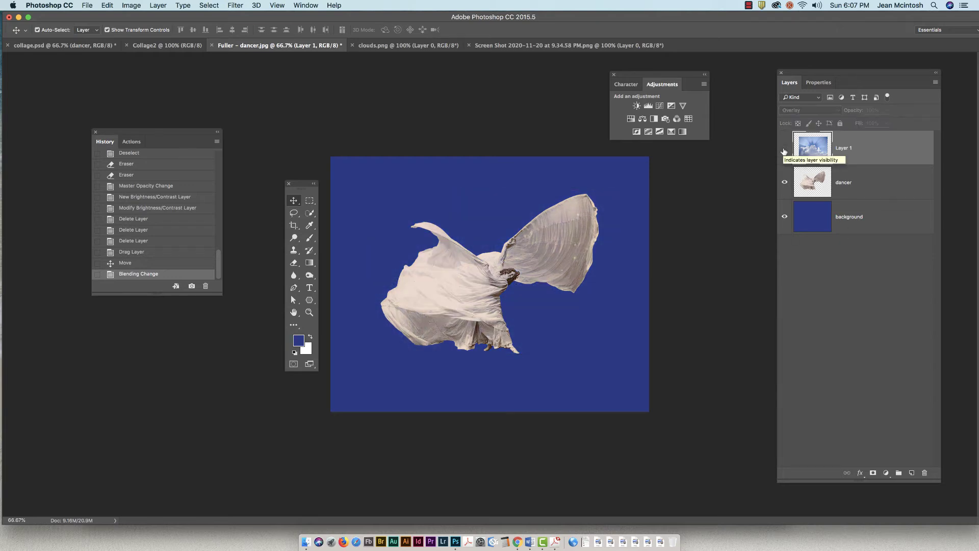
pyautogui.click(785, 149)
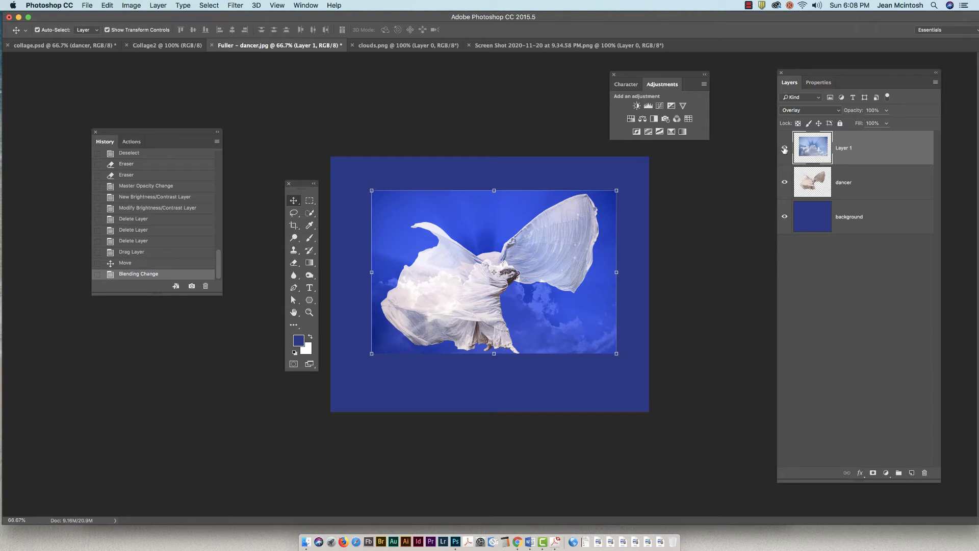
pyautogui.click(784, 148)
pyautogui.click(785, 148)
# Step: Reposition the cloud layer over the dancer, enlarge it to about 109% so it covers the dress, and apply the transform
pyautogui.moveTo(458, 289); pyautogui.dragTo(490, 277)
pyautogui.moveTo(501, 270)
pyautogui.mouseDown()
pyautogui.moveTo(457, 288)
pyautogui.moveTo(486, 277)
pyautogui.mouseUp()
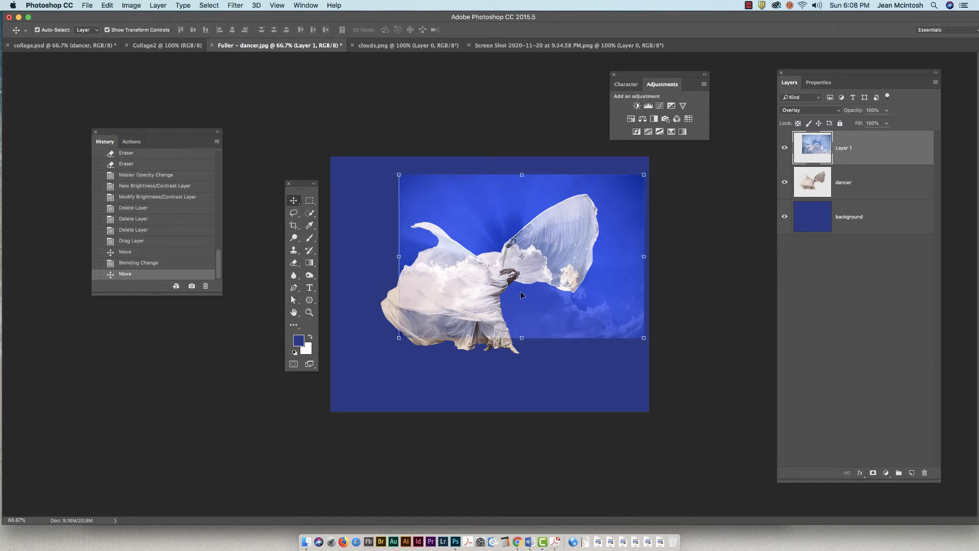
pyautogui.click(399, 338)
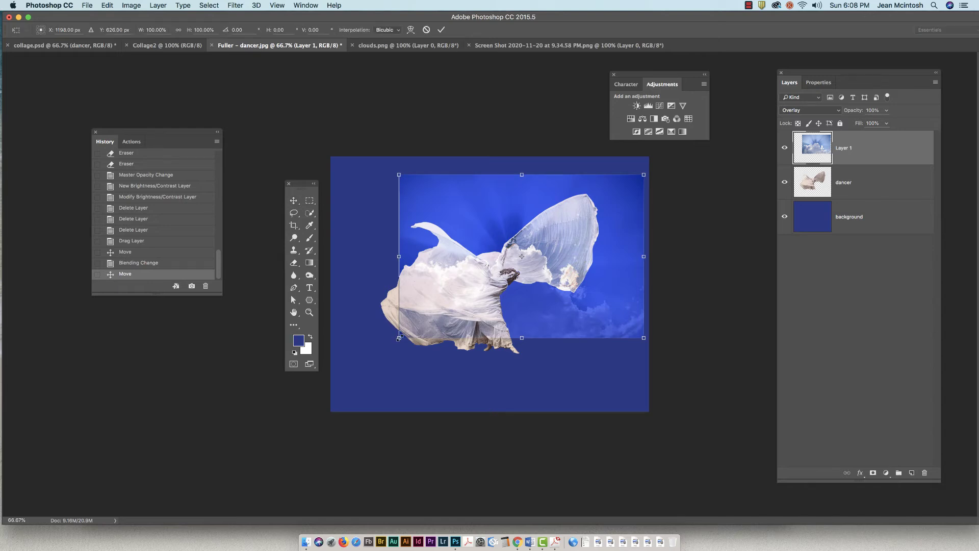
pyautogui.moveTo(399, 337); pyautogui.dragTo(377, 351)
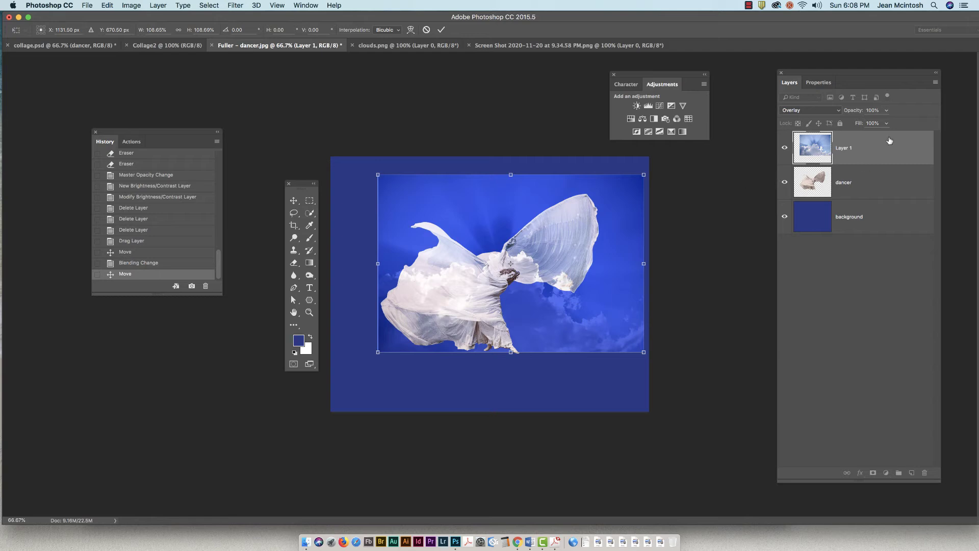
pyautogui.click(294, 201)
pyautogui.click(568, 184)
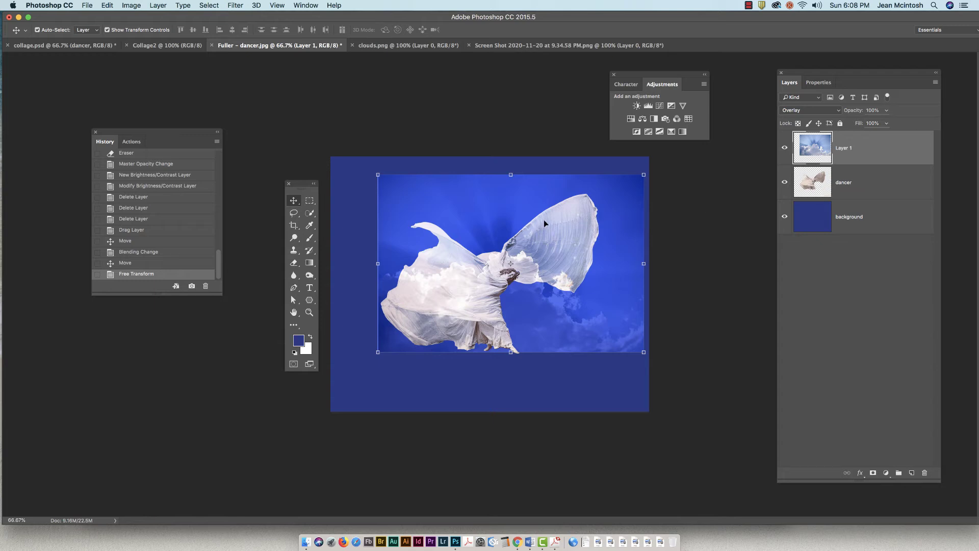
# Step: Load the dancer's outline as a selection and rename Layer 1 to clouds
pyautogui.click(805, 184)
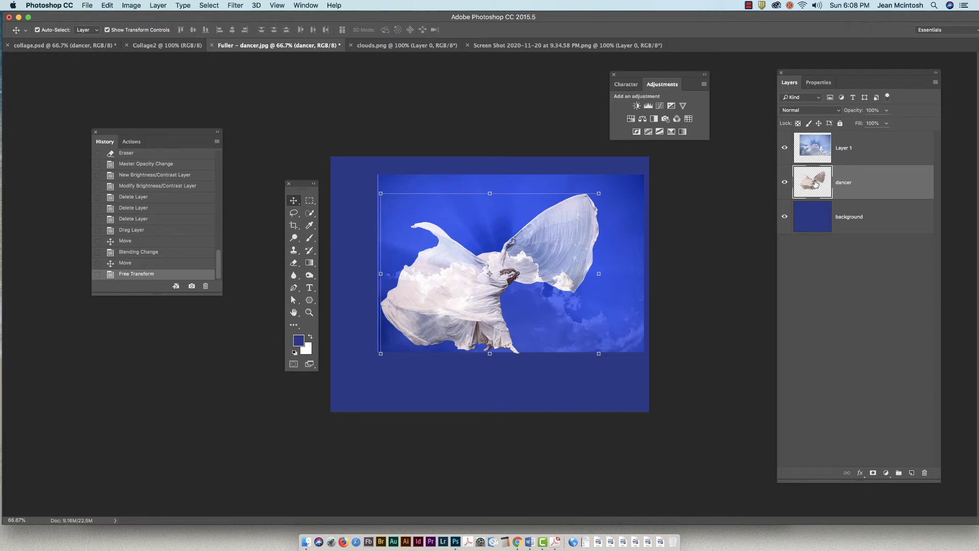
pyautogui.keyDown('super'); pyautogui.click(815, 185); pyautogui.keyUp('super')
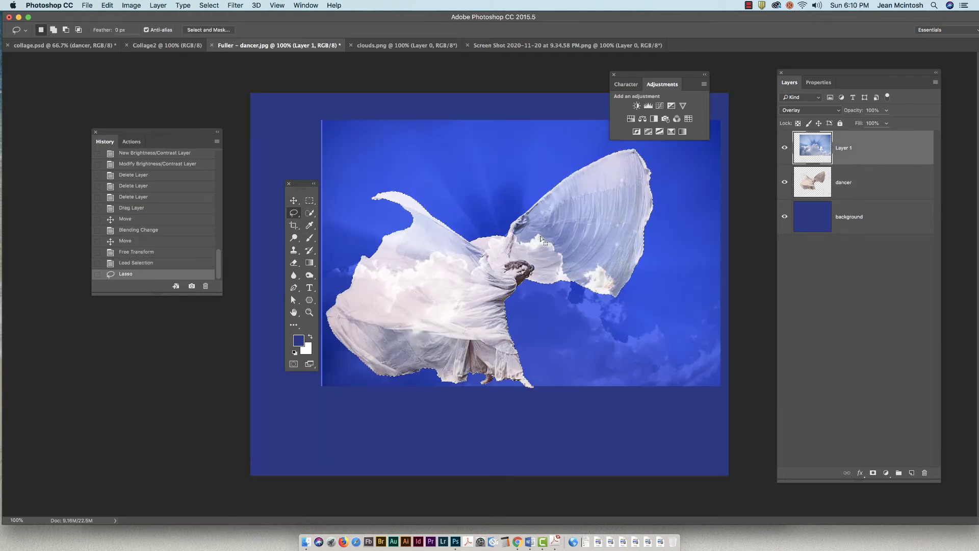
pyautogui.doubleClick(849, 148)
pyautogui.write('clouds')
pyautogui.press('Return')
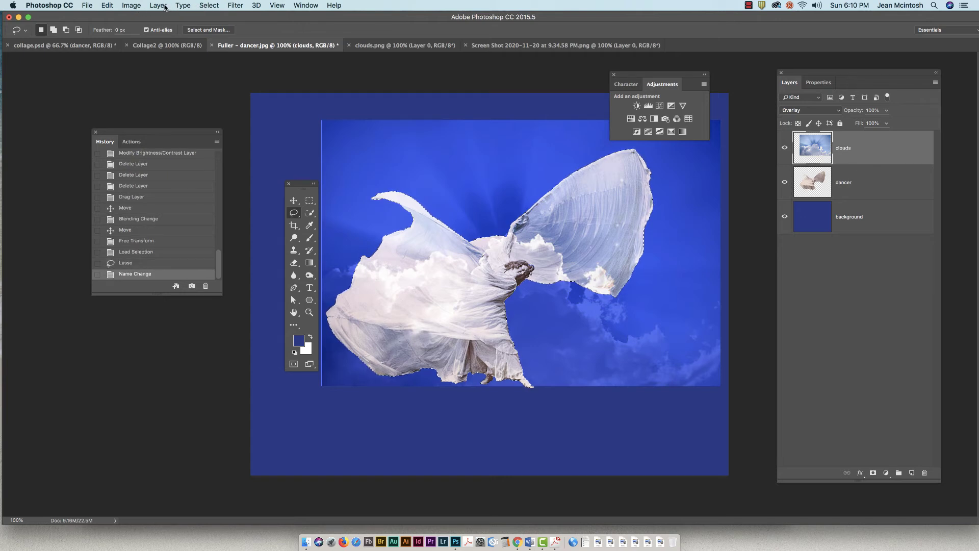
# Step: Invert the selection, delete the clouds outside the dancer's outline and deselect
pyautogui.click(210, 5)
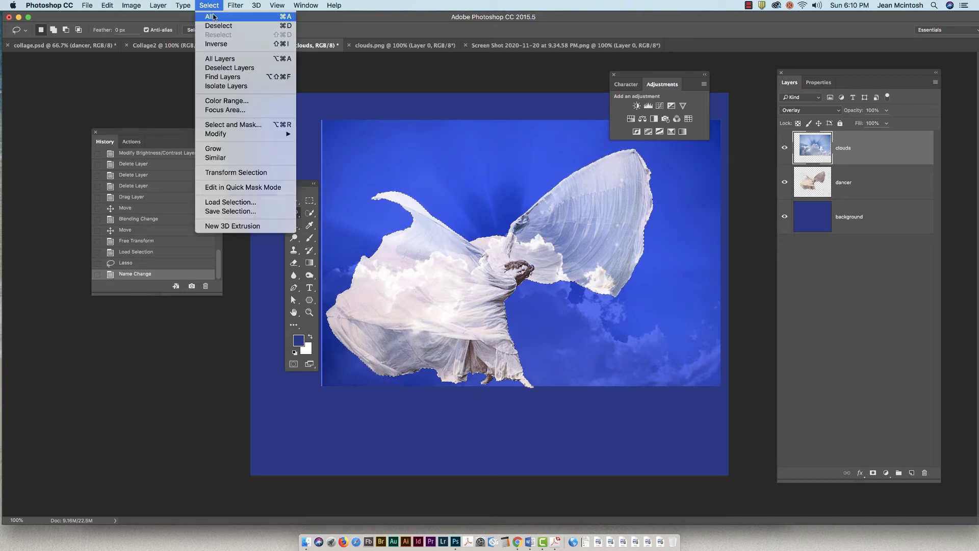
pyautogui.click(220, 46)
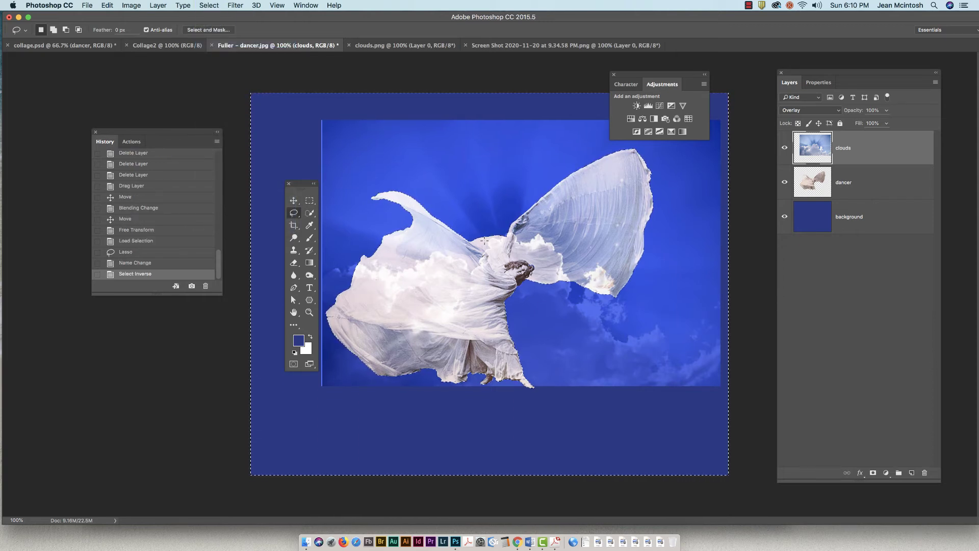
pyautogui.press('Delete')
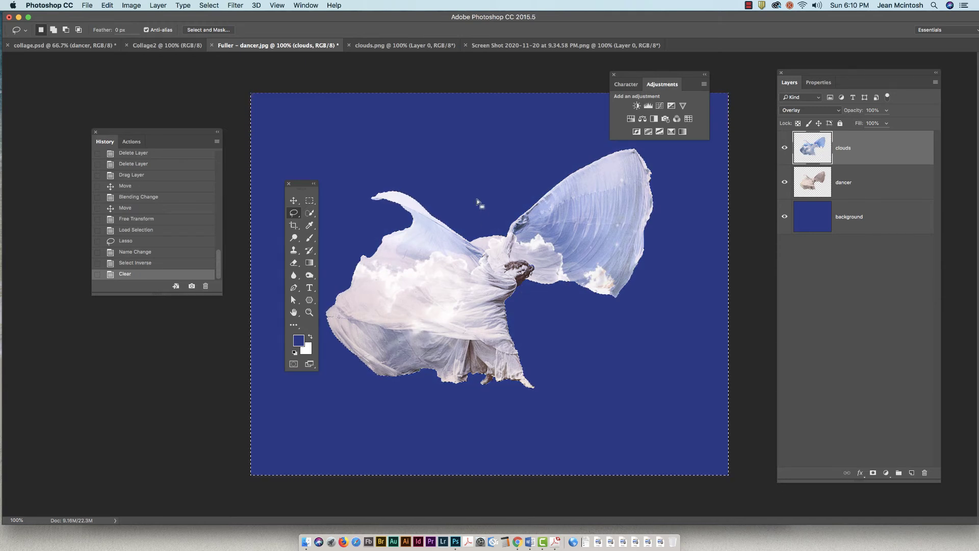
pyautogui.press('super+d')
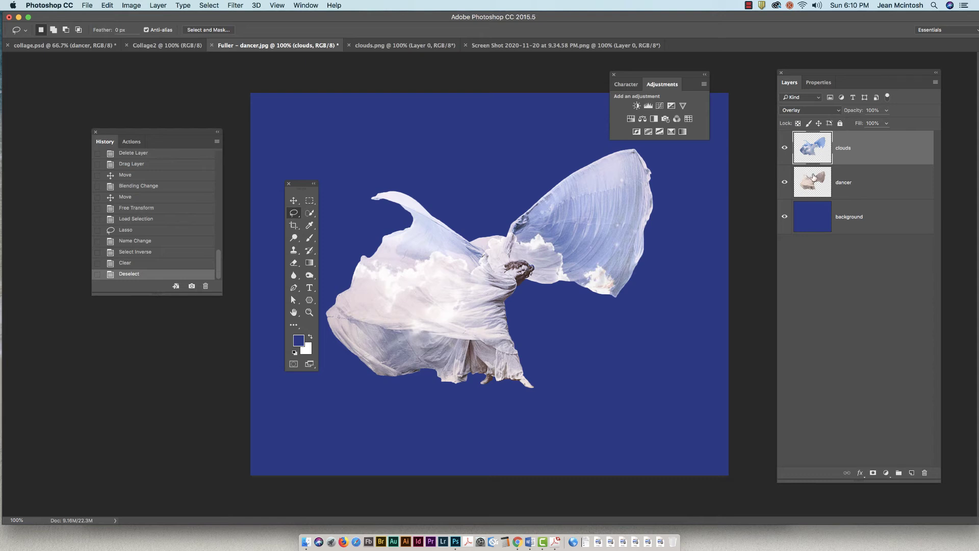
# Step: Add a Brightness/Contrast adjustment layer above the dancer layer with brightness -5 and contrast -2, leaving no layer selected
pyautogui.click(857, 181)
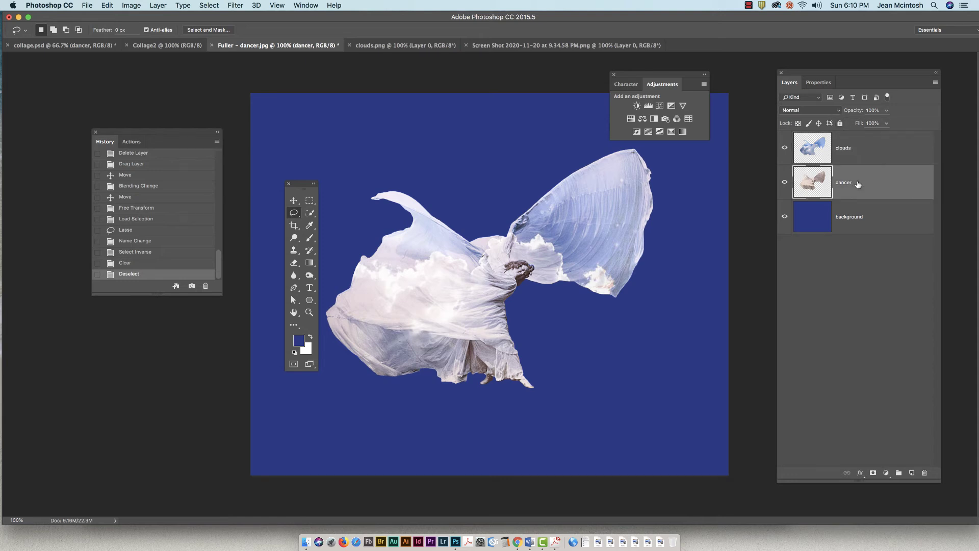
pyautogui.click(637, 106)
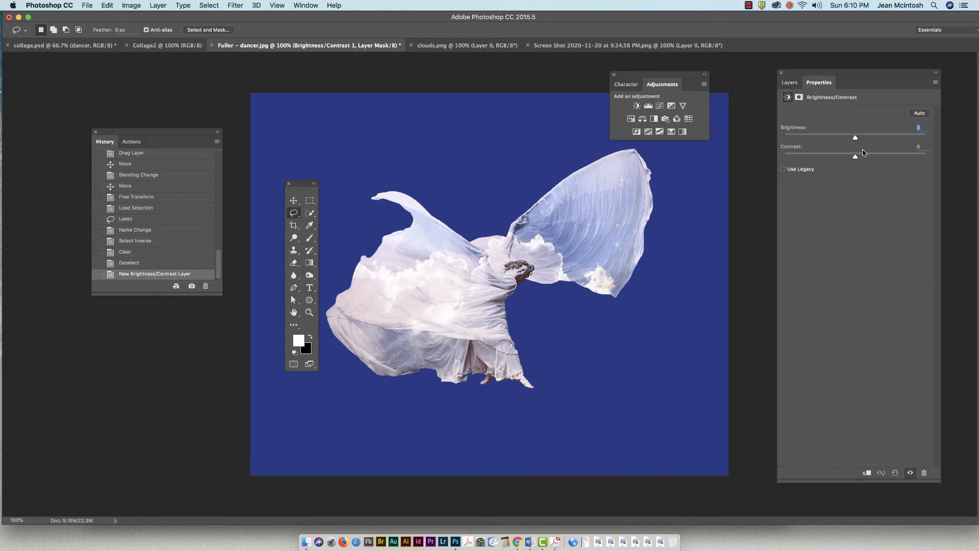
pyautogui.moveTo(857, 160); pyautogui.dragTo(855, 140)
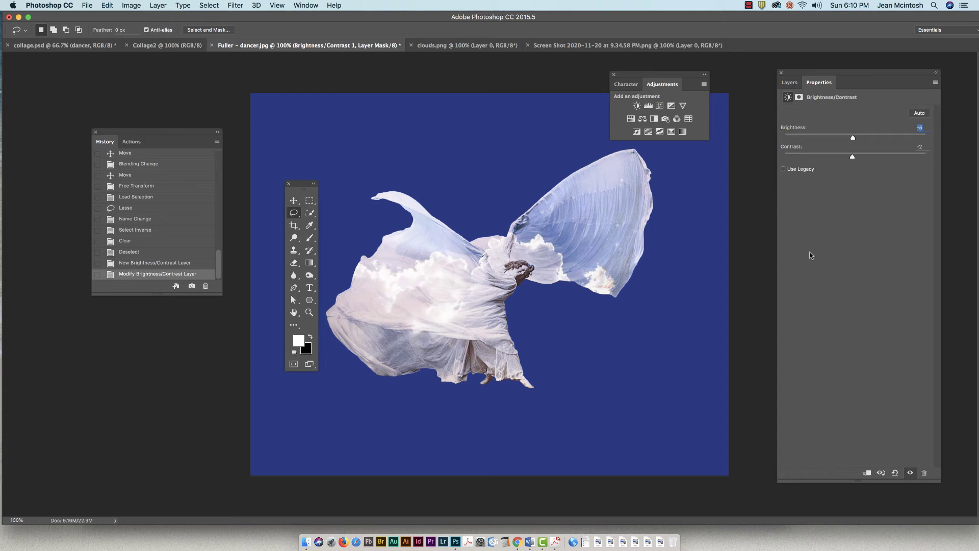
pyautogui.click(790, 83)
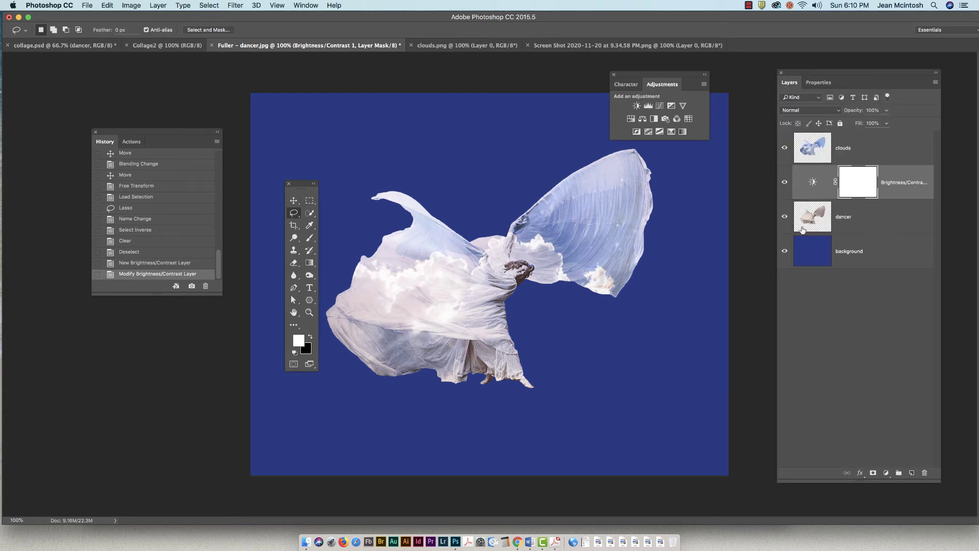
pyautogui.click(849, 325)
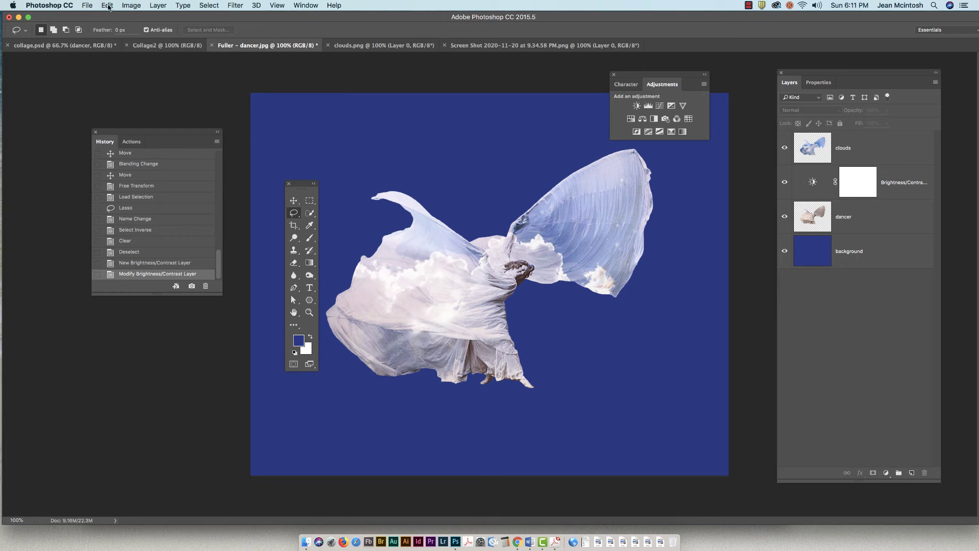
# Step: Open the butterfly image "Screen Shot 2020-11-20 at 9.34.58 PM" from the collage resources folder
pyautogui.click(87, 6)
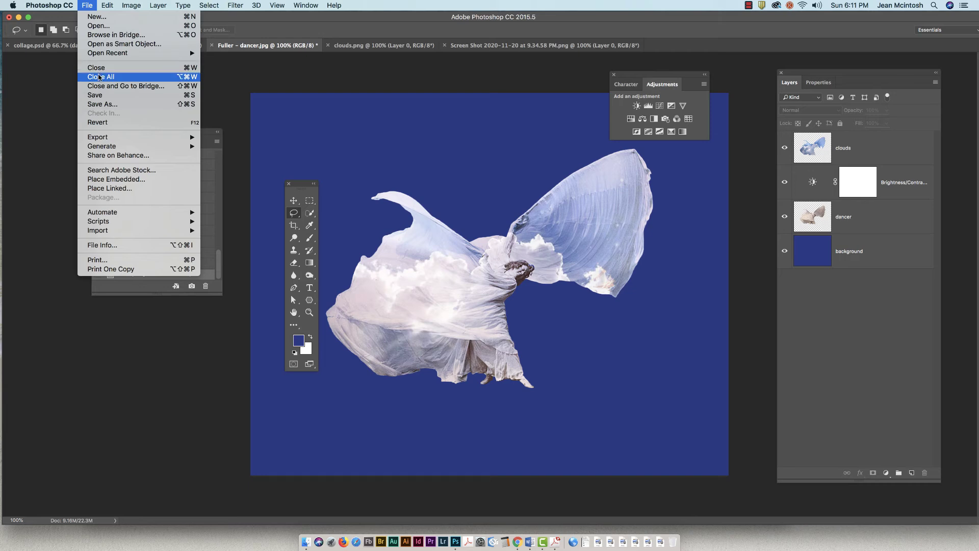
pyautogui.click(98, 25)
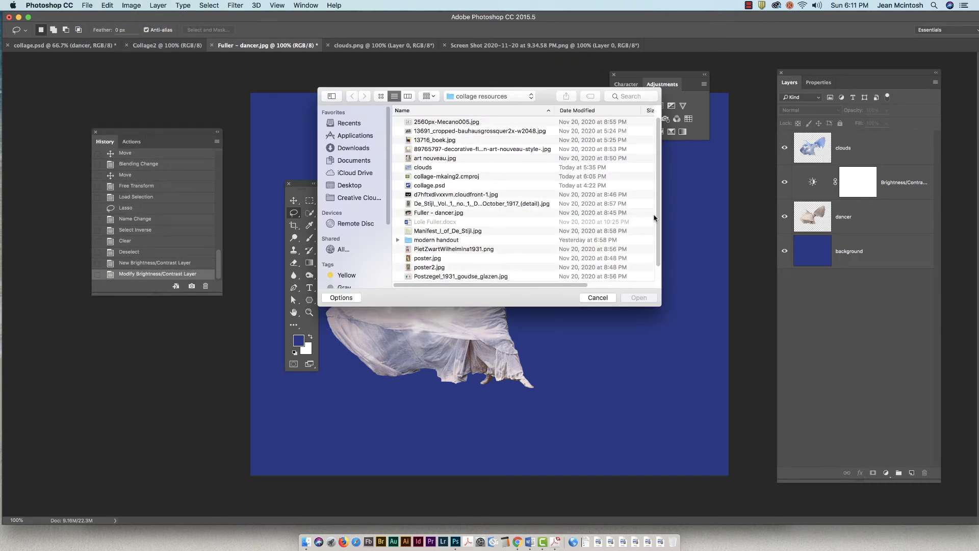
pyautogui.scroll(-2, 659, 220)
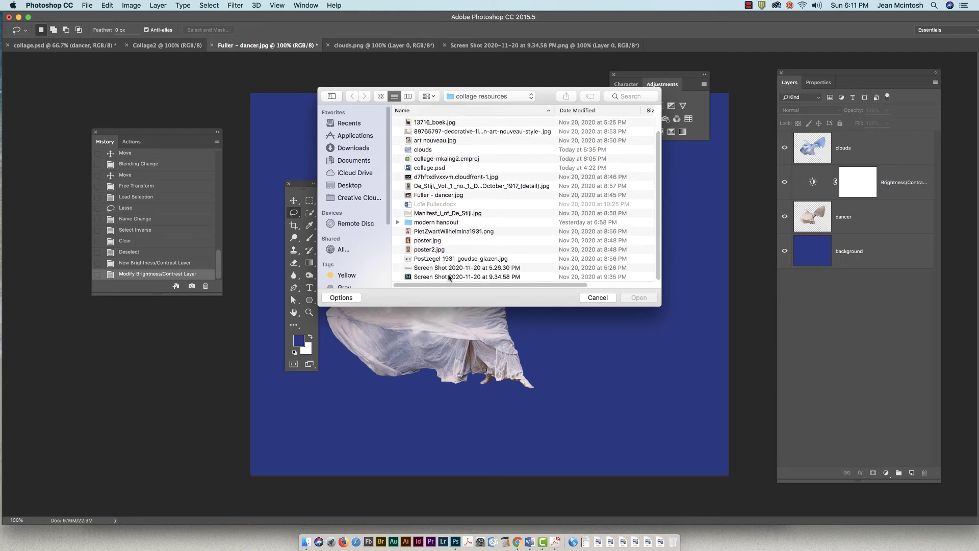
pyautogui.click(612, 276)
pyautogui.click(633, 299)
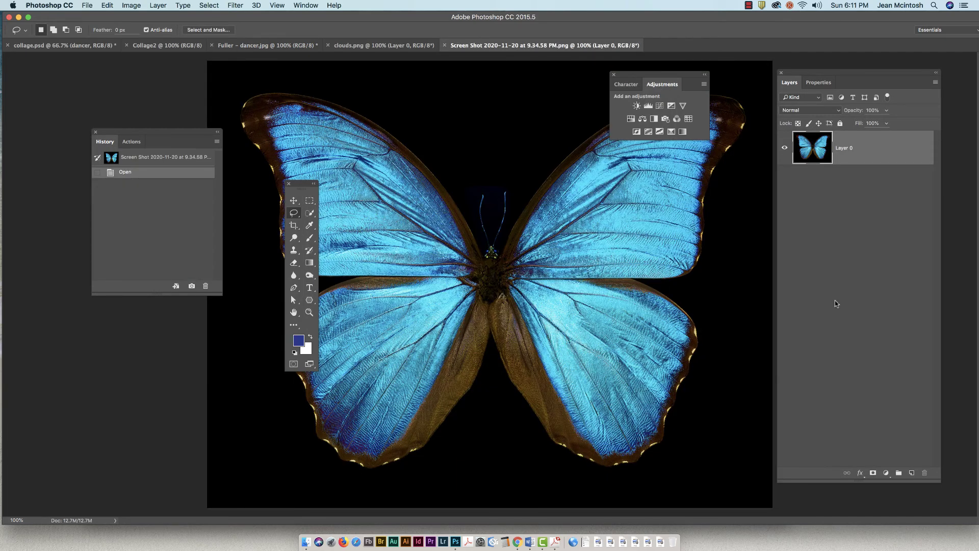
# Step: Move the floating tools, history and adjustments palettes off the butterfly so the whole image is unobstructed
pyautogui.moveTo(303, 185); pyautogui.dragTo(131, 264)
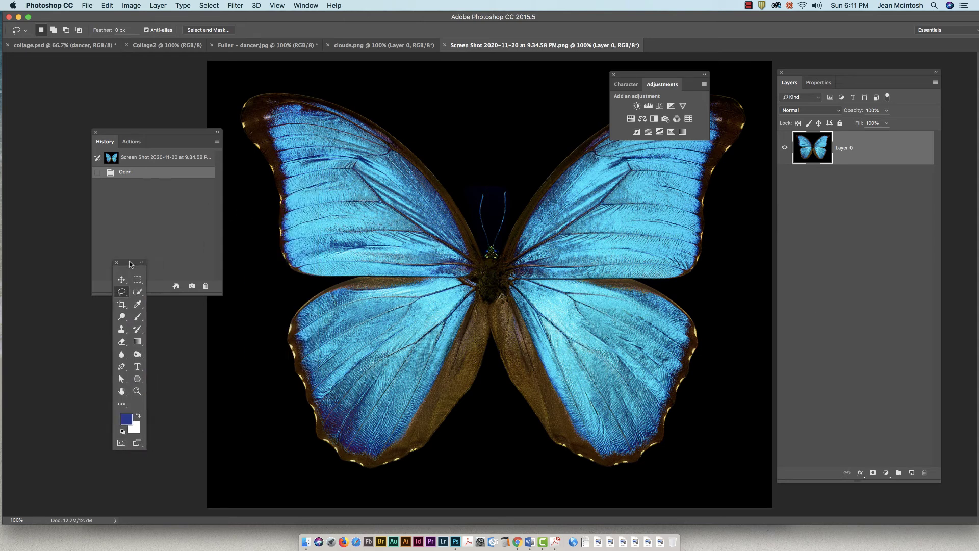
pyautogui.moveTo(168, 132); pyautogui.dragTo(94, 124)
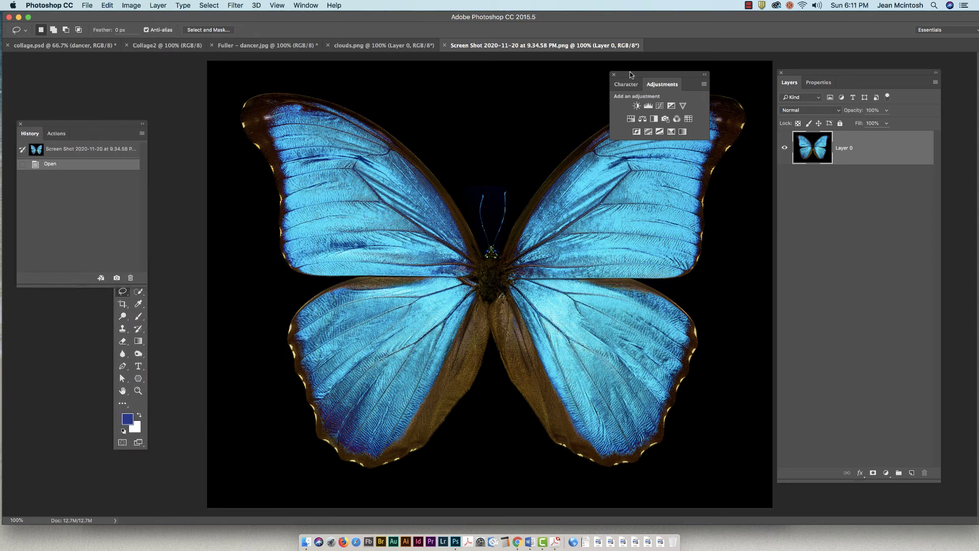
pyautogui.moveTo(631, 75); pyautogui.dragTo(850, 271)
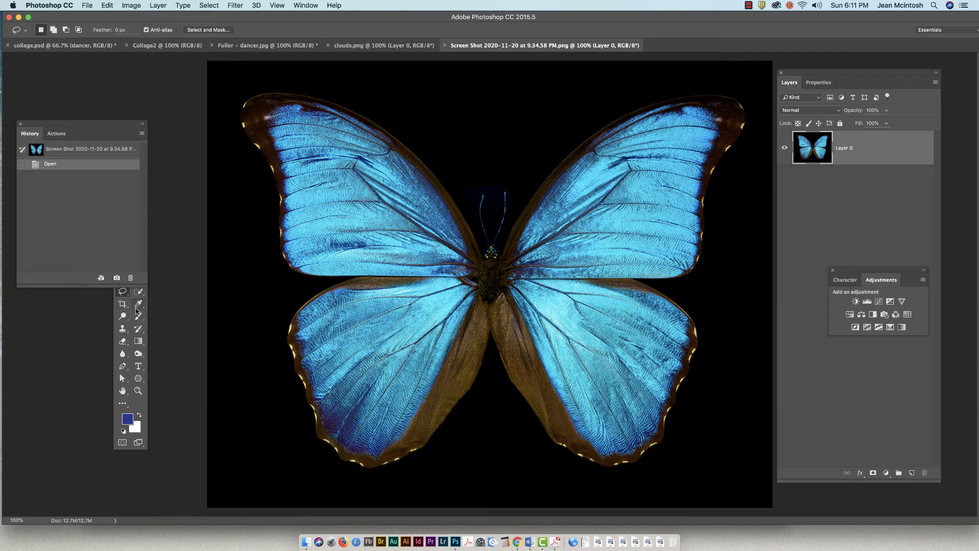
# Step: Select the black background around the butterfly using the Magic Wand with a tolerance of 20
pyautogui.click(138, 292)
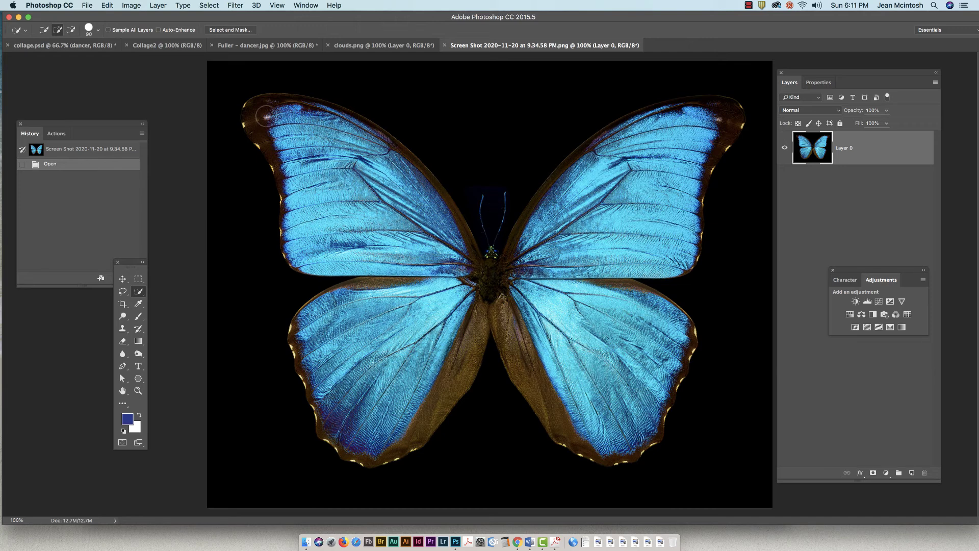
pyautogui.click(138, 292)
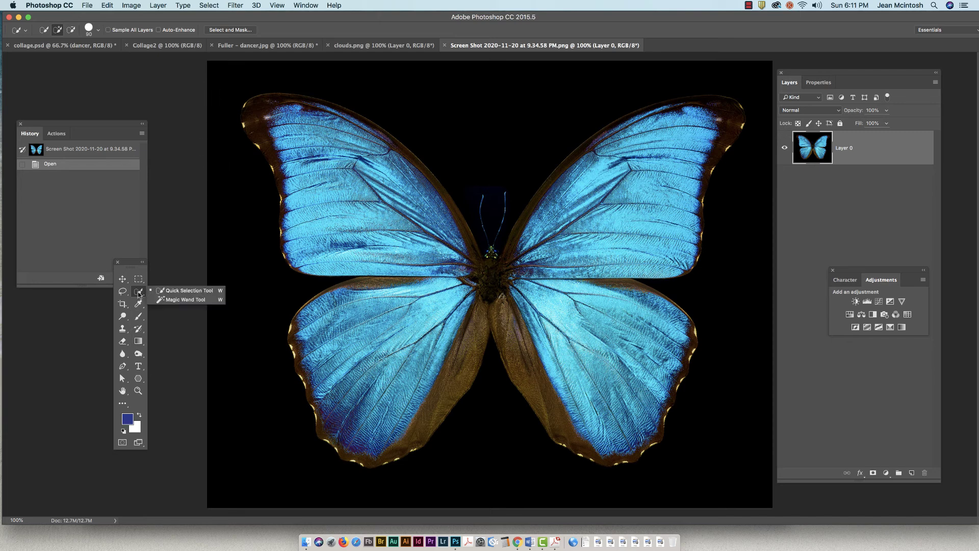
pyautogui.click(170, 300)
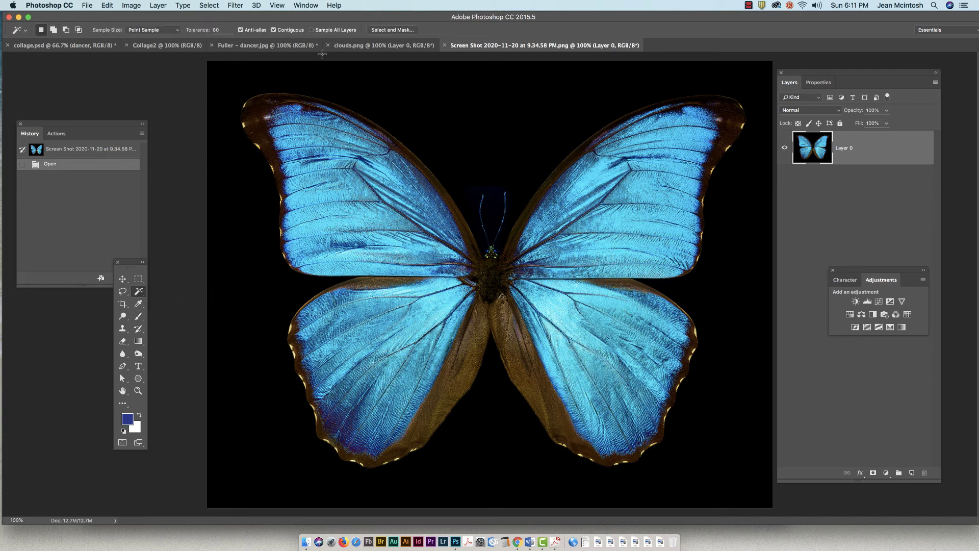
pyautogui.doubleClick(223, 30)
pyautogui.write('20')
pyautogui.click(468, 134)
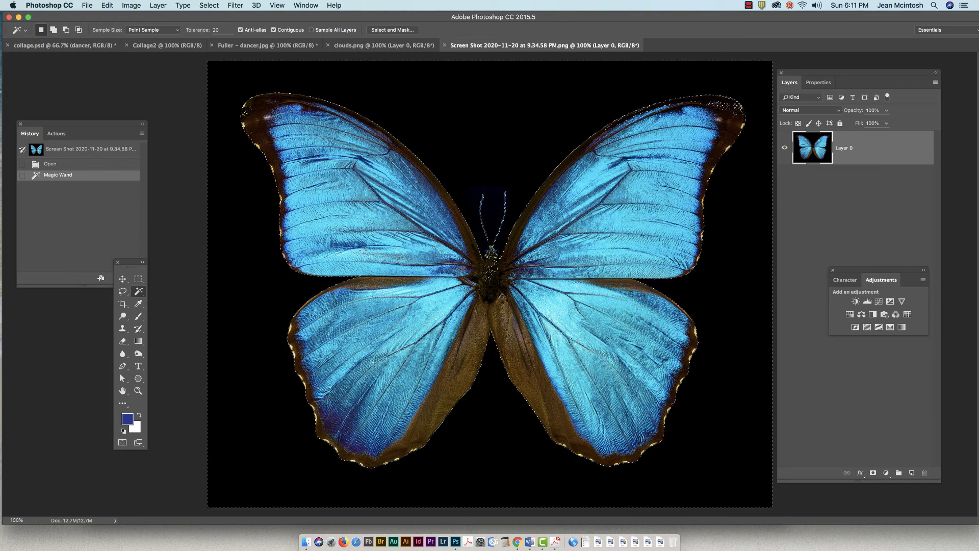
# Step: Subtract the stray patches on both upper wing tips and the butterfly's body from the selection with the Lasso
pyautogui.click(123, 292)
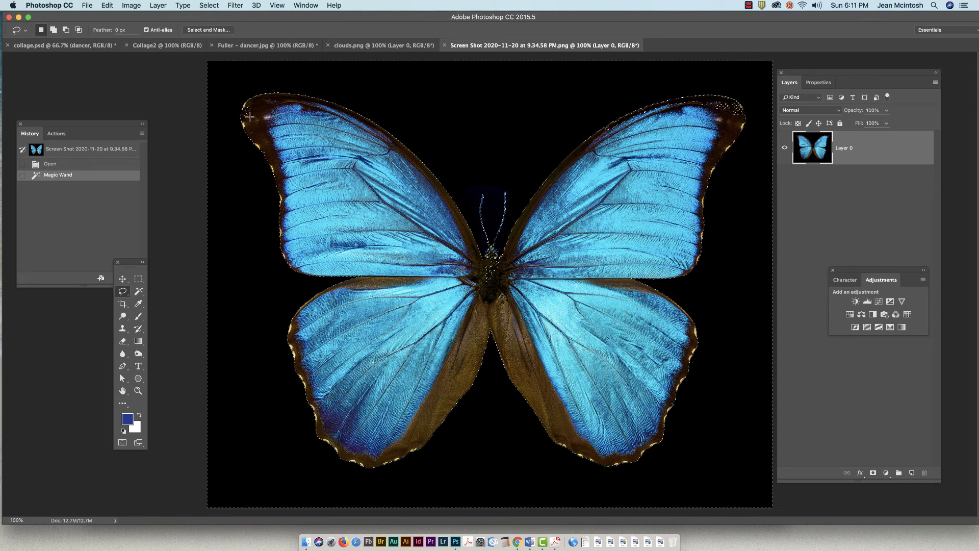
pyautogui.press('alt')
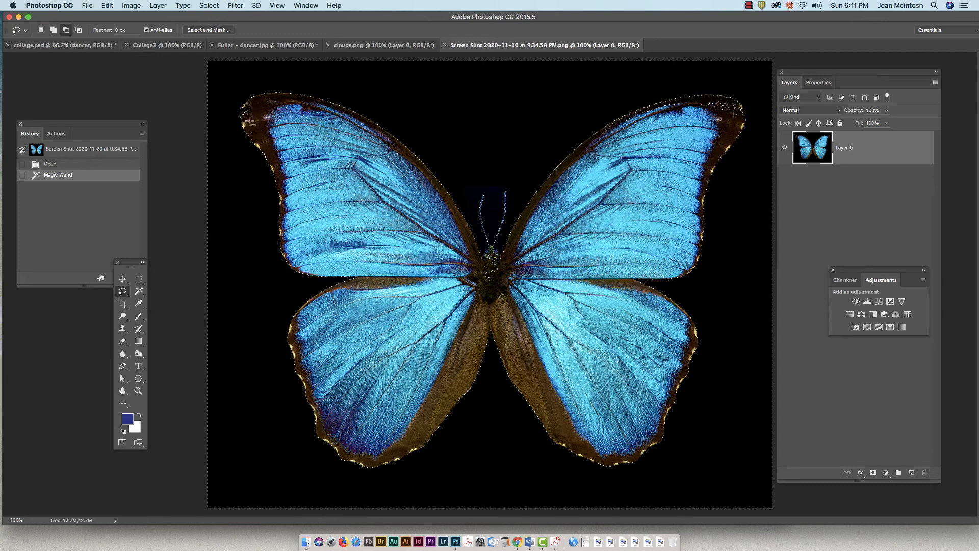
pyautogui.moveTo(250, 121); pyautogui.dragTo(250, 123)
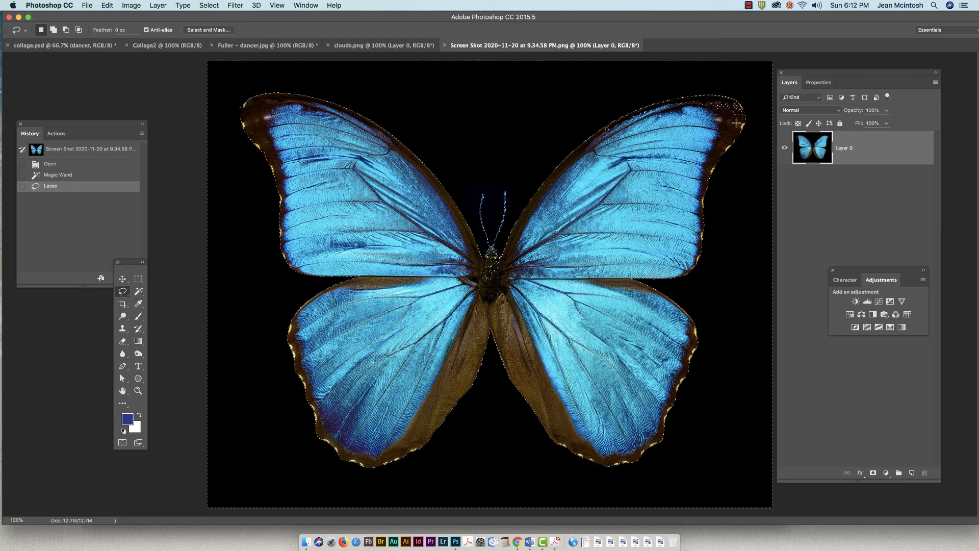
pyautogui.press('alt')
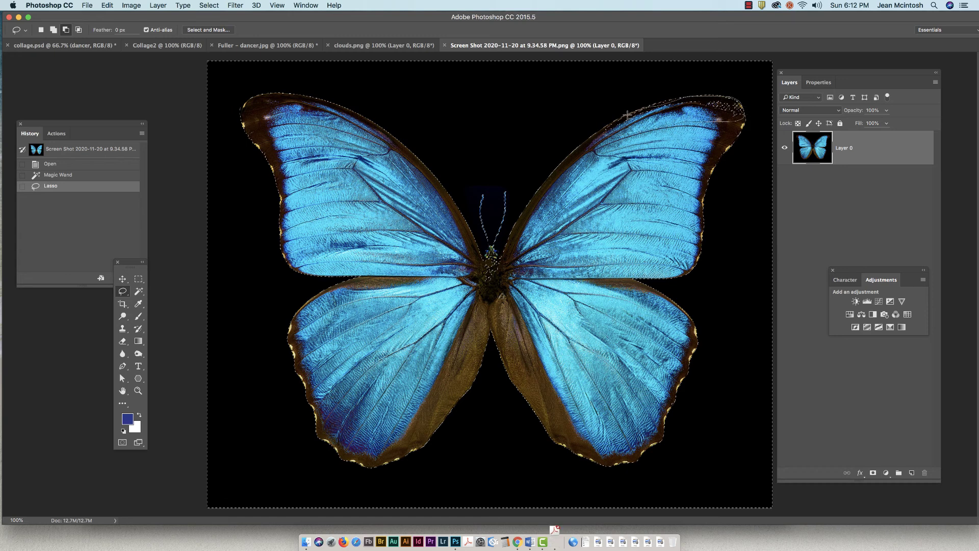
pyautogui.moveTo(611, 124); pyautogui.dragTo(604, 152)
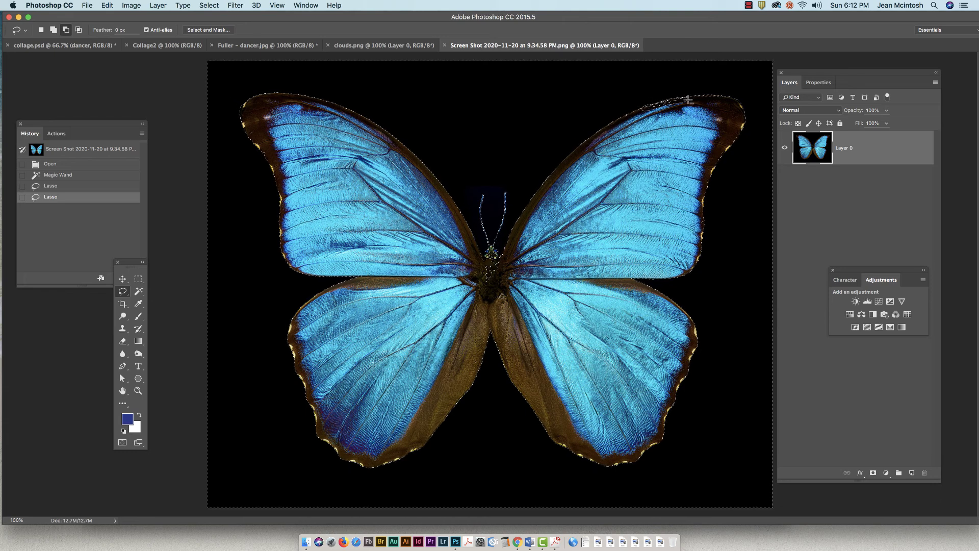
pyautogui.moveTo(688, 98); pyautogui.dragTo(699, 118)
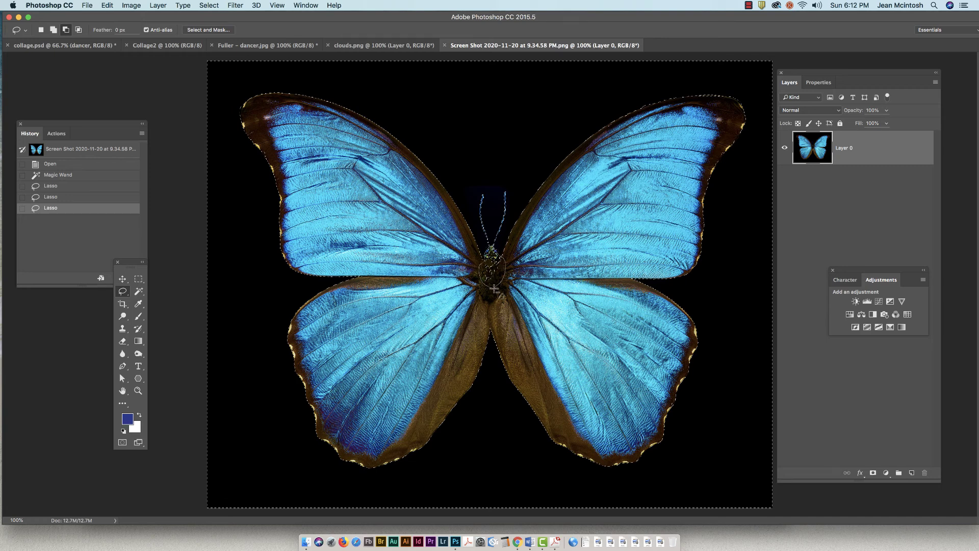
pyautogui.moveTo(494, 289); pyautogui.dragTo(495, 289)
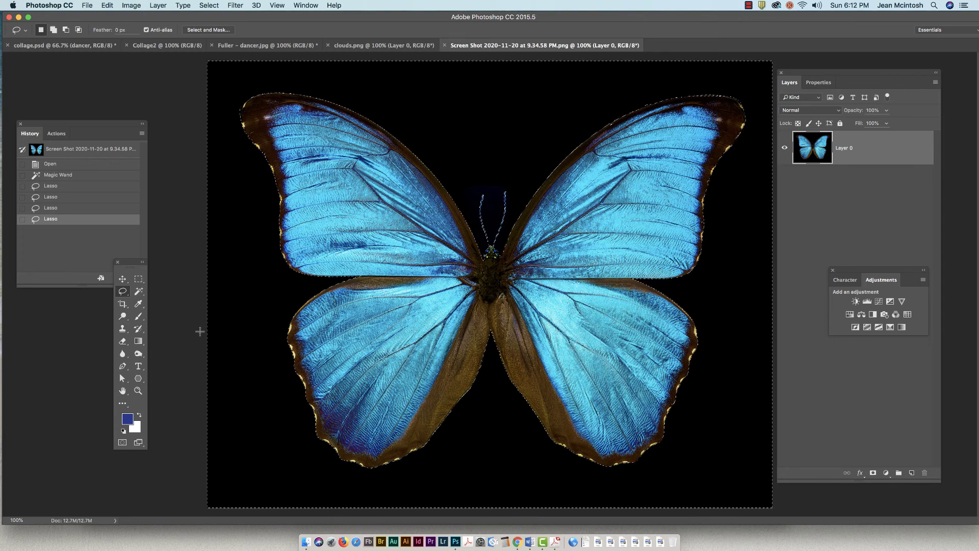
# Step: Delete the selected black background around the butterfly and deselect
pyautogui.click(123, 279)
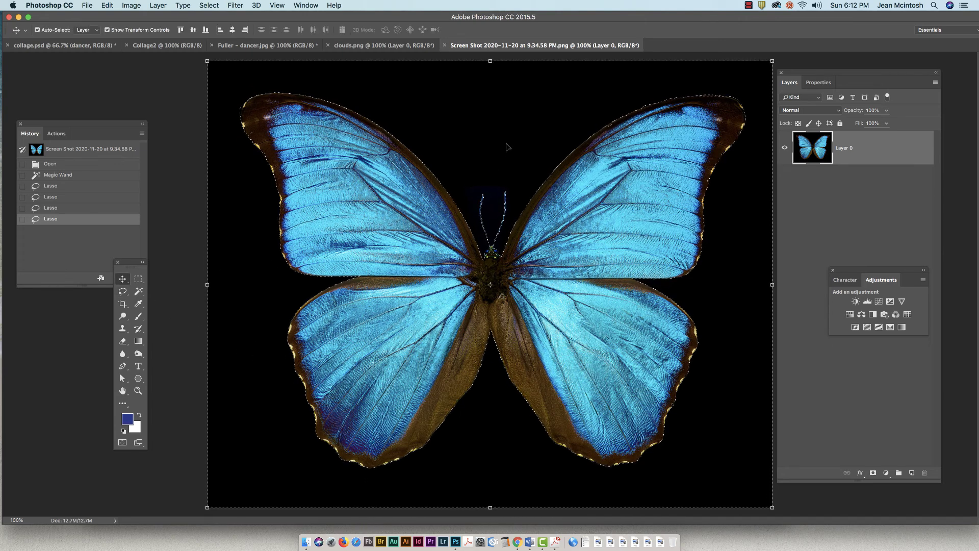
pyautogui.press('Delete')
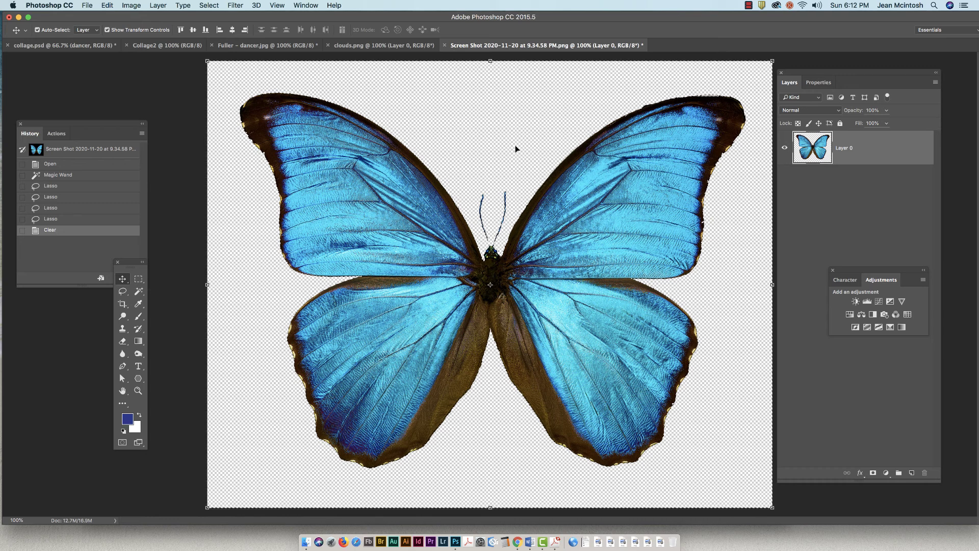
pyautogui.press('super+d')
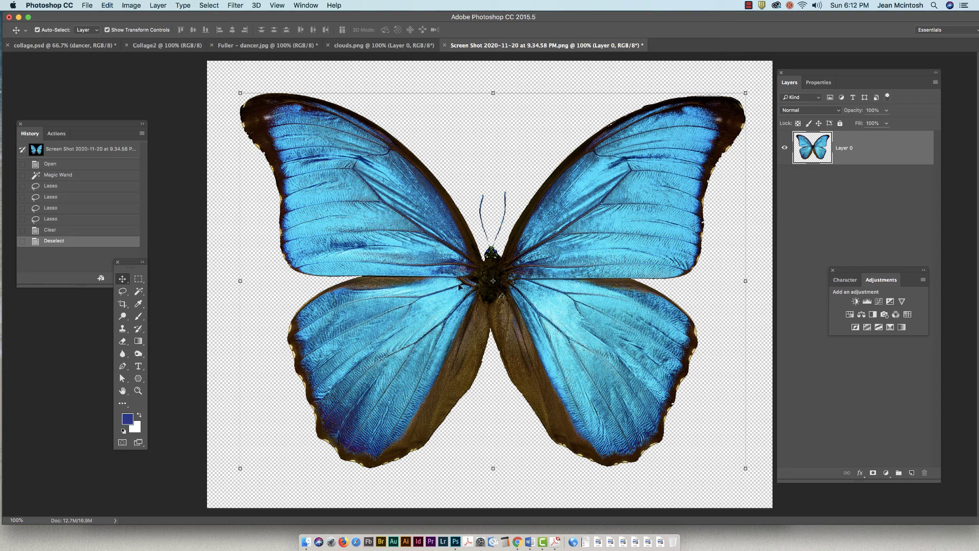
# Step: Bring the butterfly into the Fuller – dancer document, scale it to about 89% over the dancer and apply the transform
pyautogui.moveTo(447, 255); pyautogui.dragTo(494, 226)
pyautogui.moveTo(492, 229); pyautogui.dragTo(429, 253)
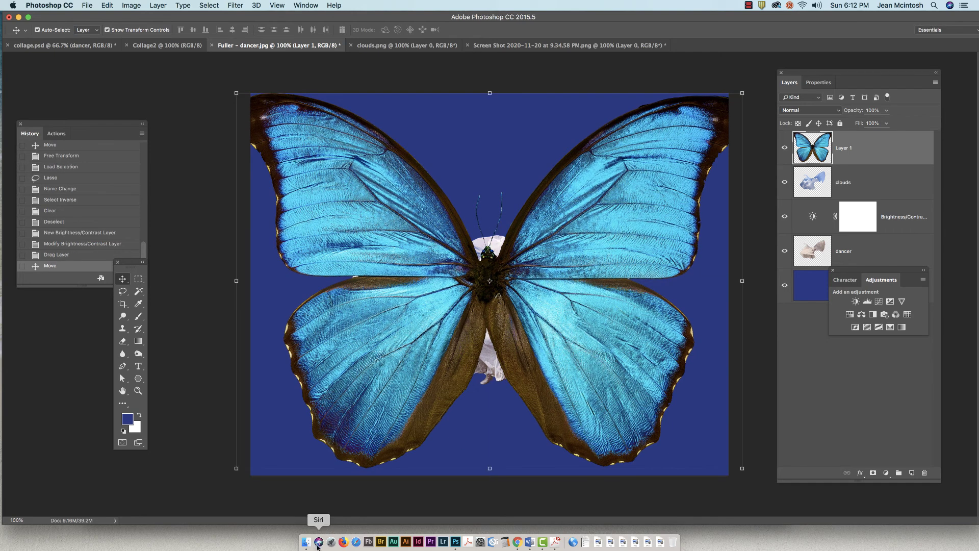
pyautogui.click(236, 468)
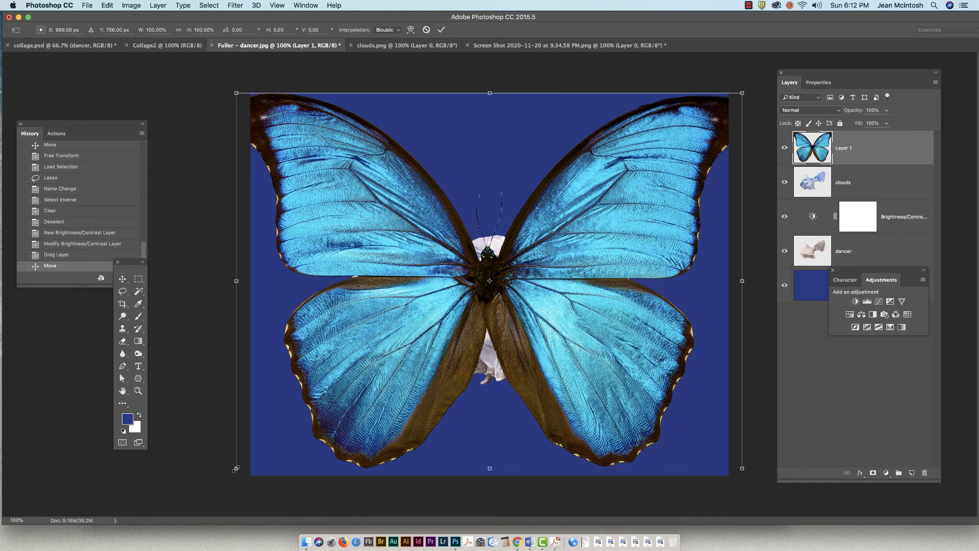
pyautogui.moveTo(235, 469); pyautogui.dragTo(291, 427)
pyautogui.moveTo(426, 362); pyautogui.dragTo(391, 379)
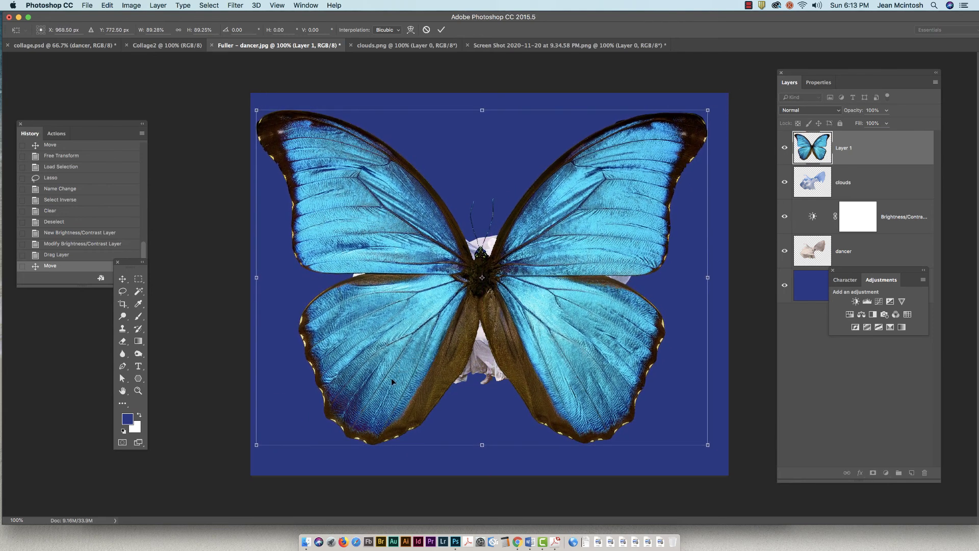
pyautogui.click(128, 278)
pyautogui.click(568, 181)
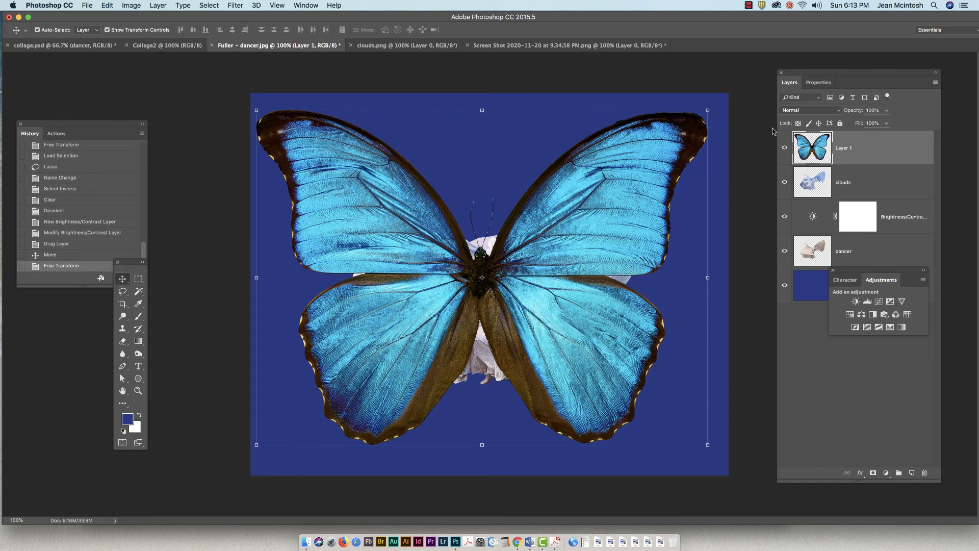
# Step: Set the butterfly layer's blending mode to Overlay and rotate the butterfly about 23.5° clockwise
pyautogui.click(804, 112)
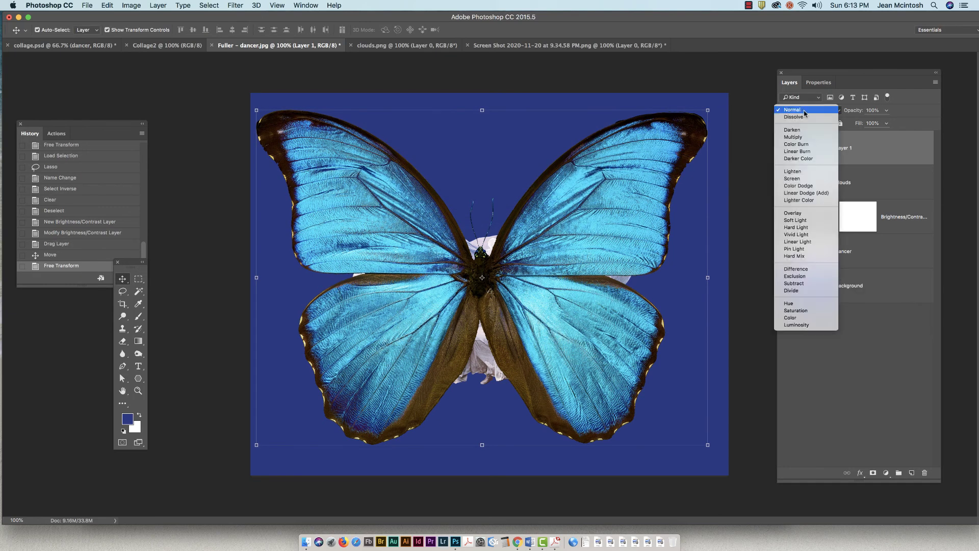
pyautogui.click(790, 213)
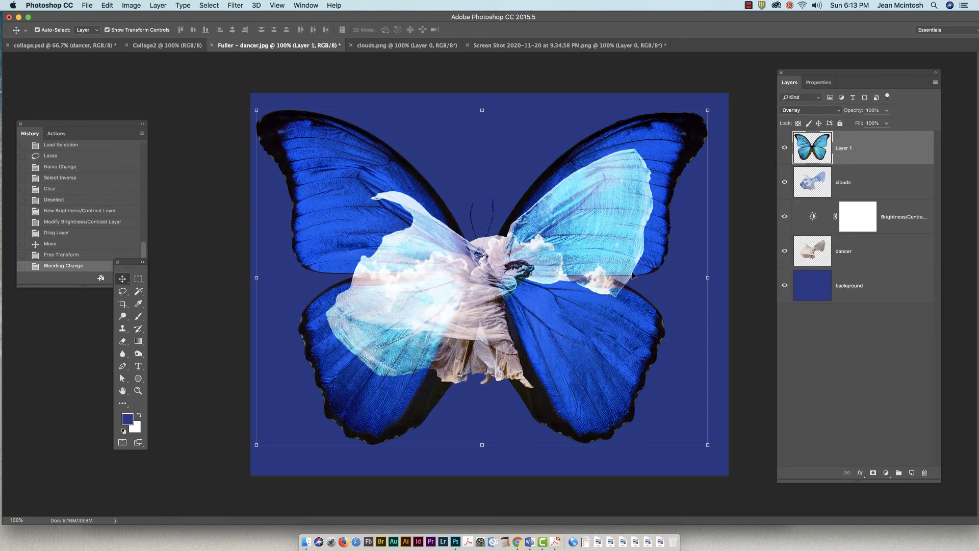
pyautogui.click(716, 108)
pyautogui.moveTo(717, 108); pyautogui.dragTo(762, 216)
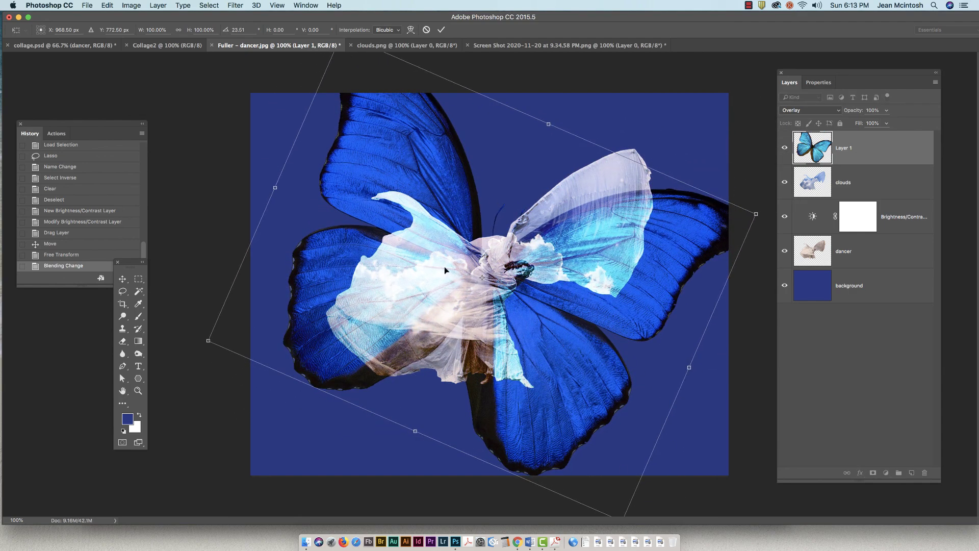
# Step: Shrink the butterfly to about 83%, reposition it behind the dancer's figure and apply the transform
pyautogui.press('super+minus')
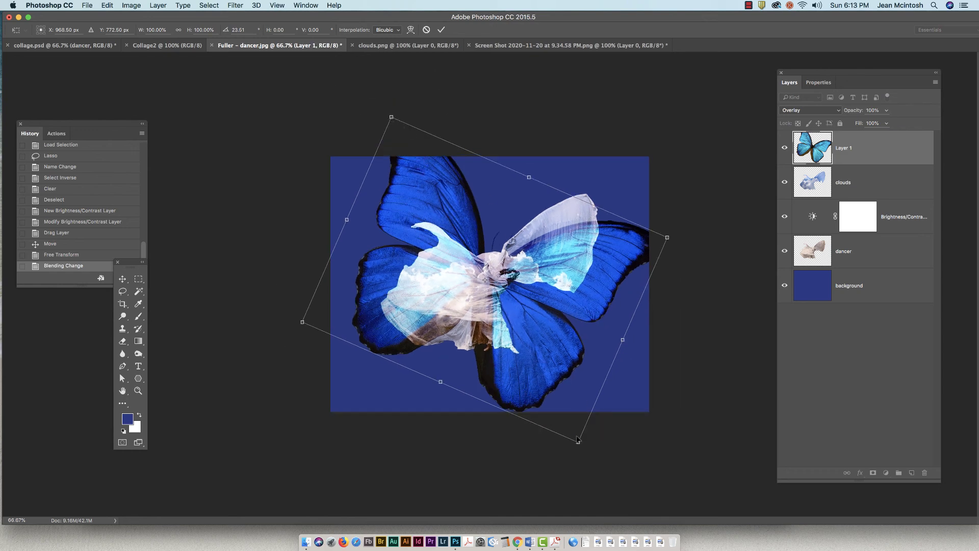
pyautogui.moveTo(578, 443); pyautogui.dragTo(555, 402)
pyautogui.moveTo(539, 333); pyautogui.dragTo(560, 357)
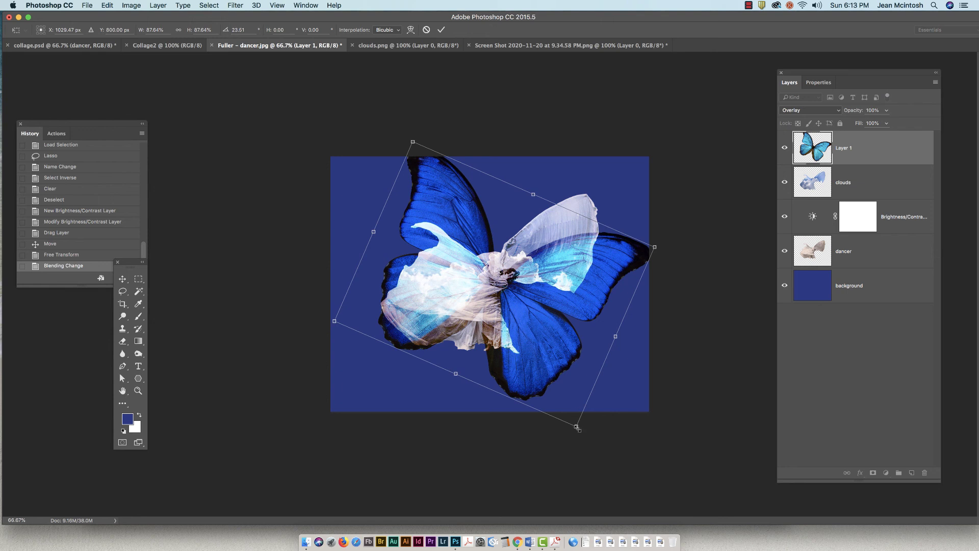
pyautogui.moveTo(576, 426); pyautogui.dragTo(566, 409)
pyautogui.moveTo(543, 339)
pyautogui.mouseDown()
pyautogui.moveTo(545, 352)
pyautogui.moveTo(532, 338)
pyautogui.mouseUp()
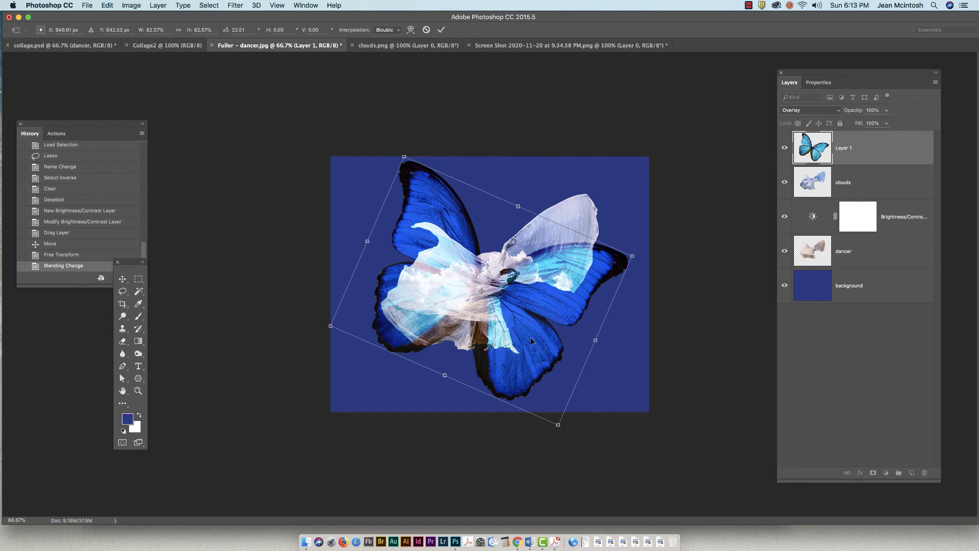
pyautogui.click(123, 281)
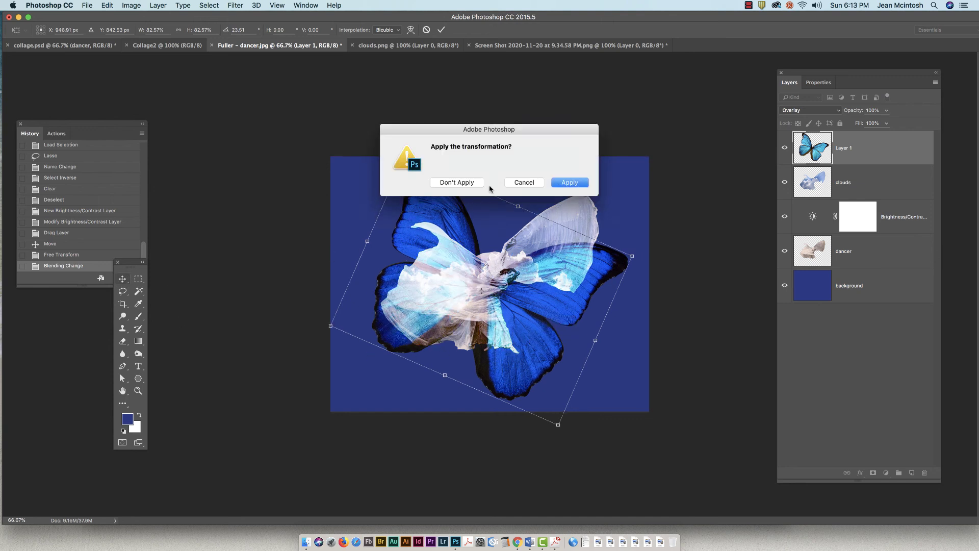
pyautogui.press('Return')
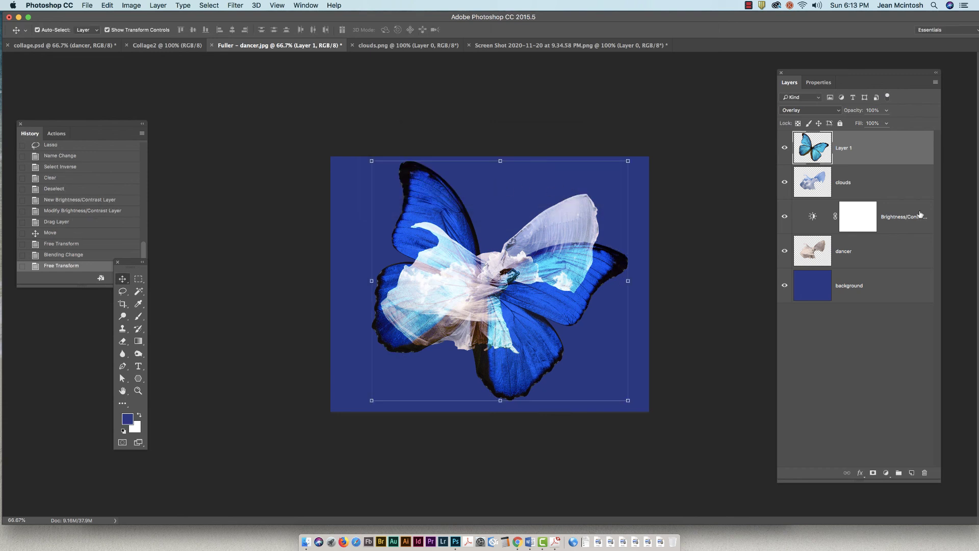
# Step: Lower the butterfly layer's opacity to 57% and select the background layer
pyautogui.click(887, 110)
pyautogui.moveTo(889, 123); pyautogui.dragTo(866, 127)
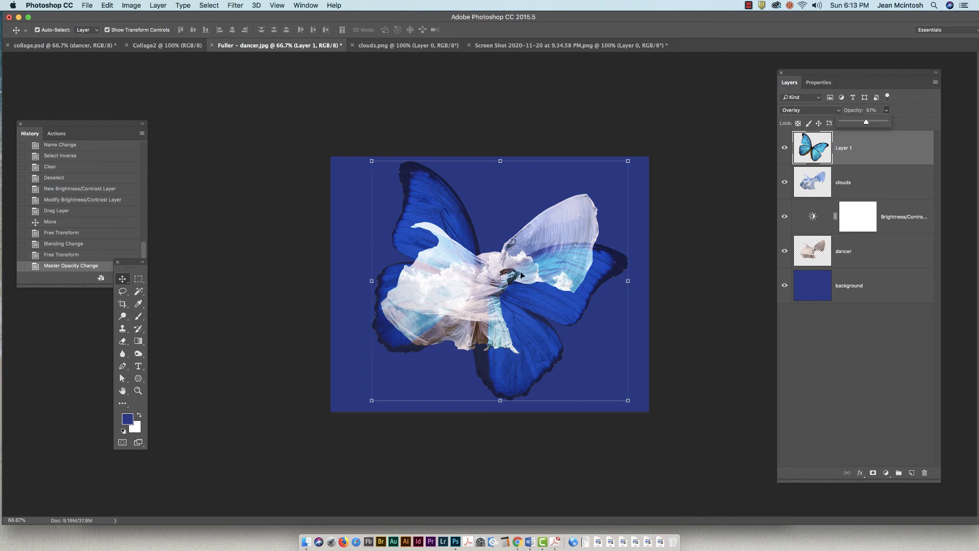
pyautogui.click(349, 323)
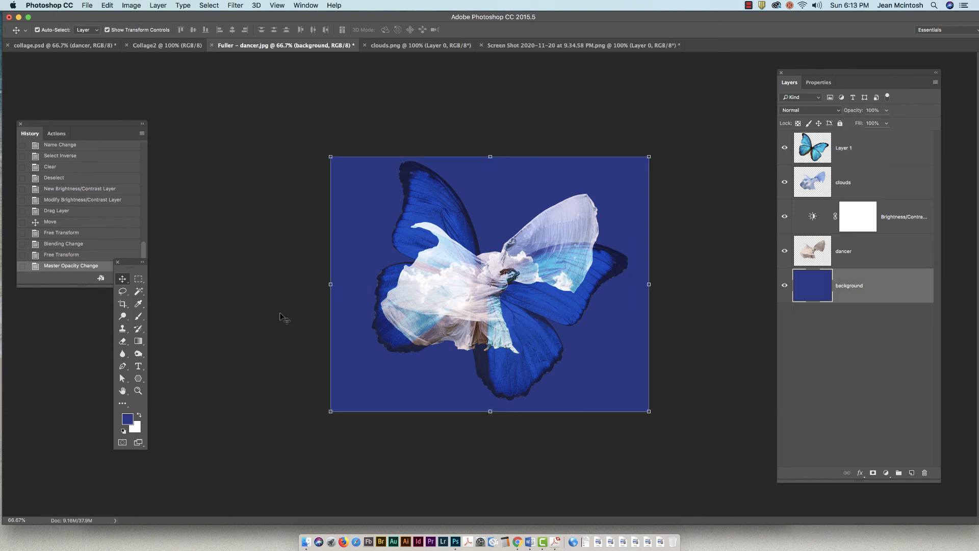